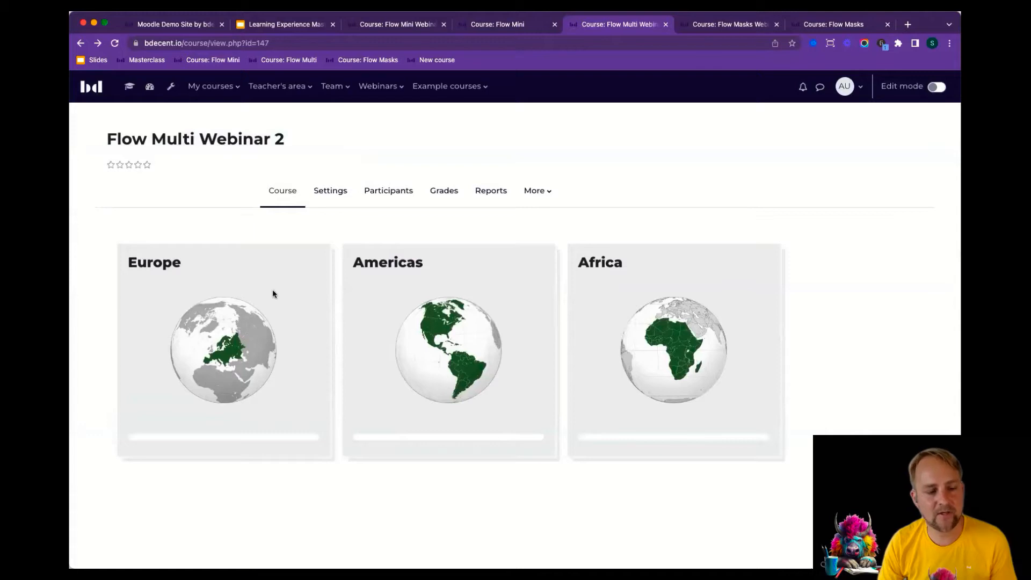
- Turn on edit mode and open the settings of the first page activity in the Europe section
left_click(256, 291)
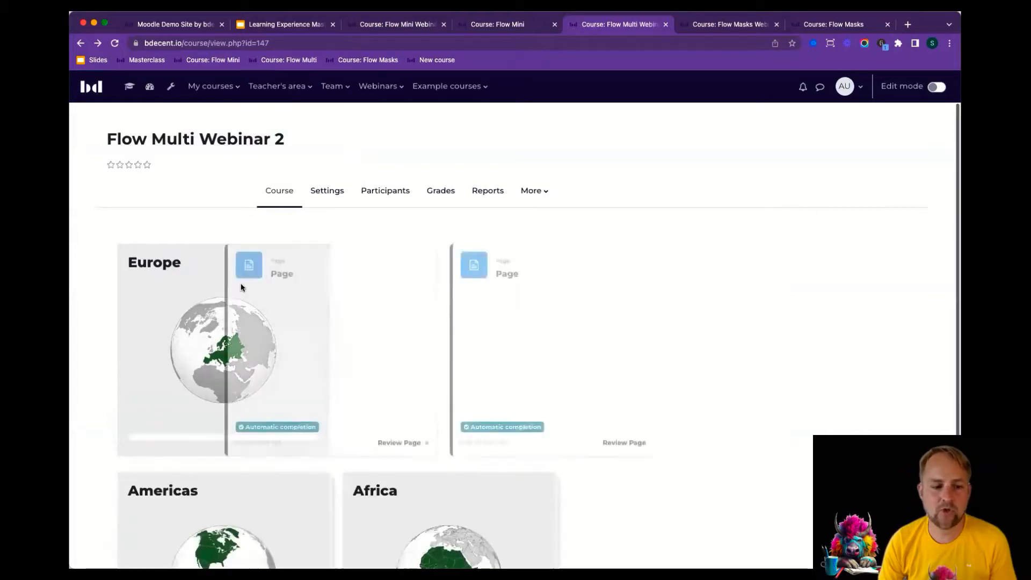
left_click(937, 86)
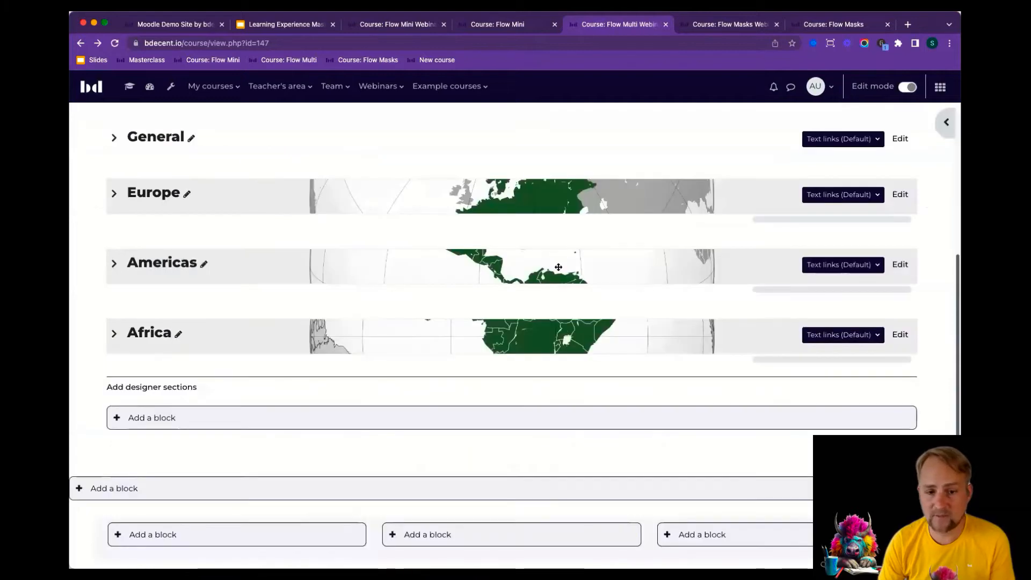
left_click(115, 194)
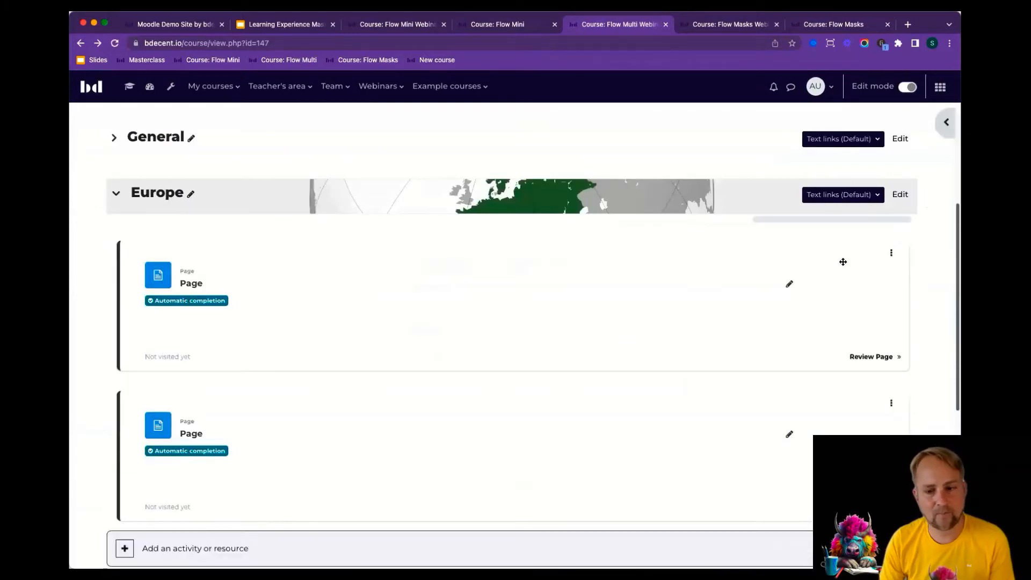
left_click(891, 252)
left_click(858, 233)
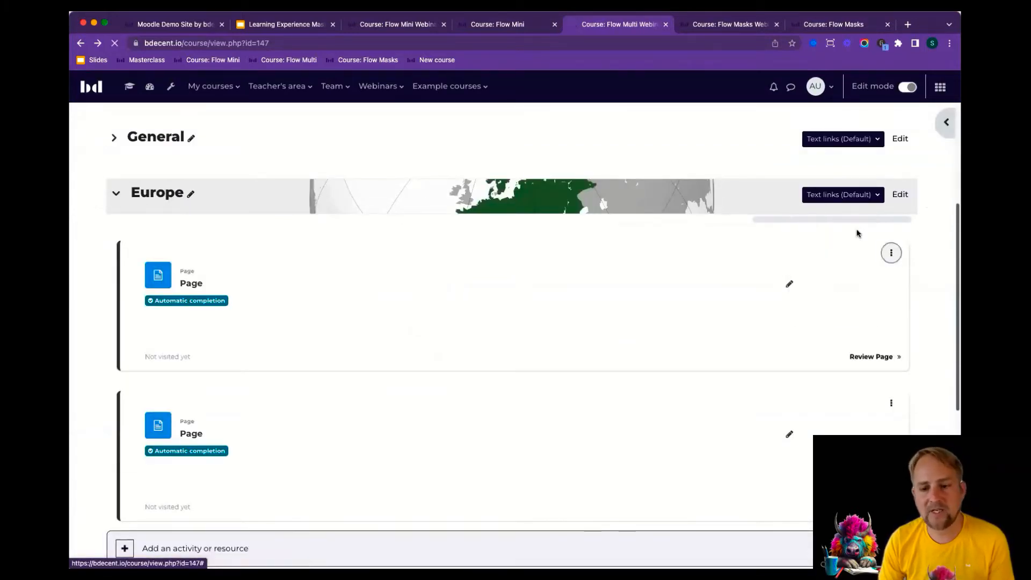
- Unlock the activity completion settings of the first Europe page
scroll(124, 310, "down", 10)
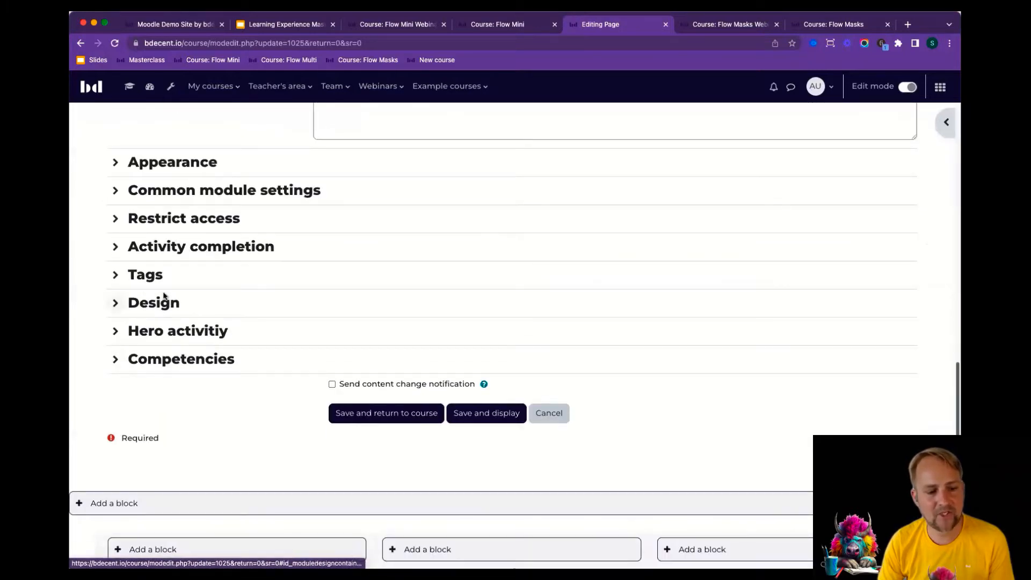
left_click(115, 244)
left_click(379, 302)
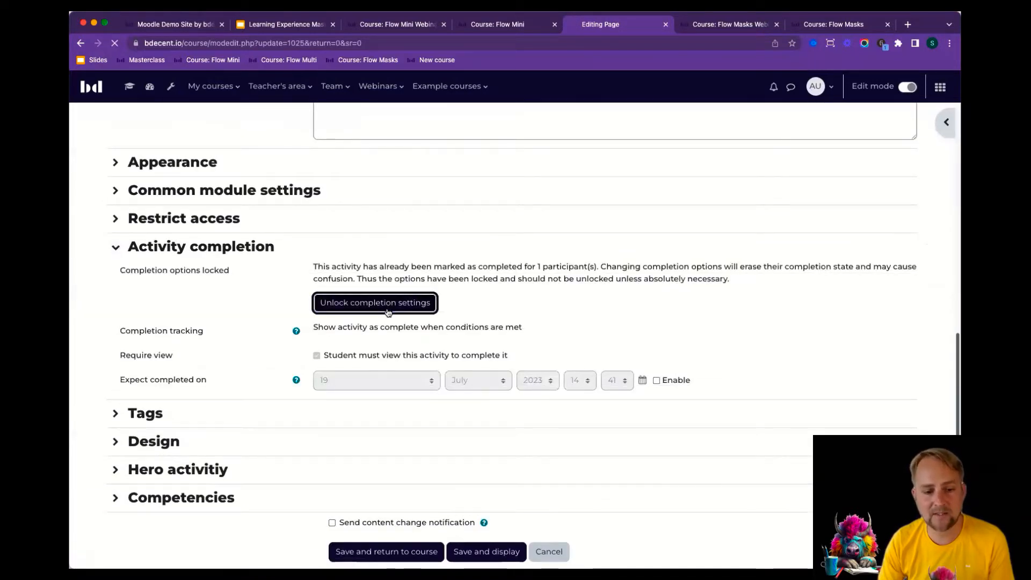
scroll(398, 344, "down", 3)
scroll(411, 380, "down", 15)
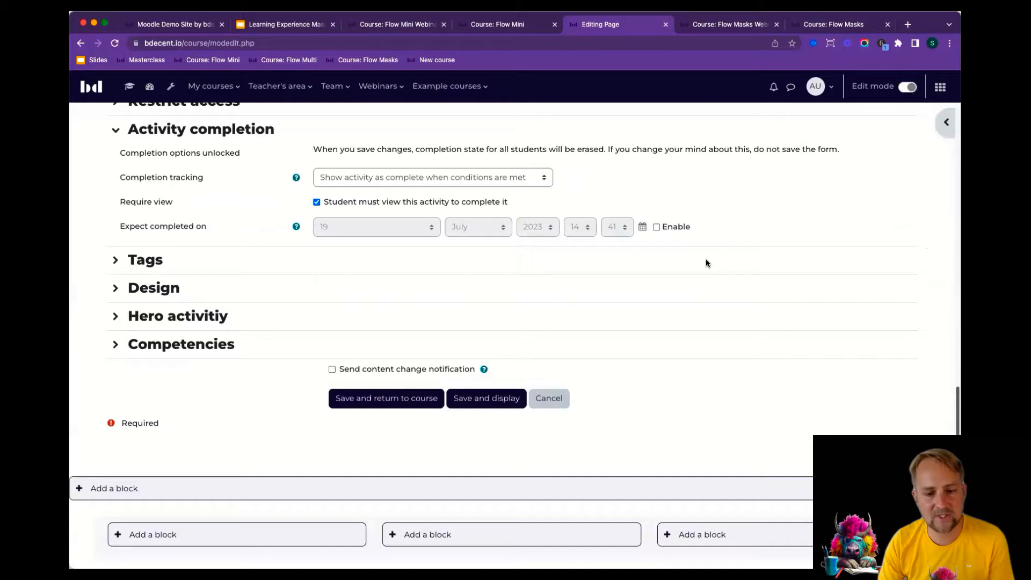
- Enable the expected completion date, set it to 18 July 2023, and save the page, returning to the course
left_click(675, 228)
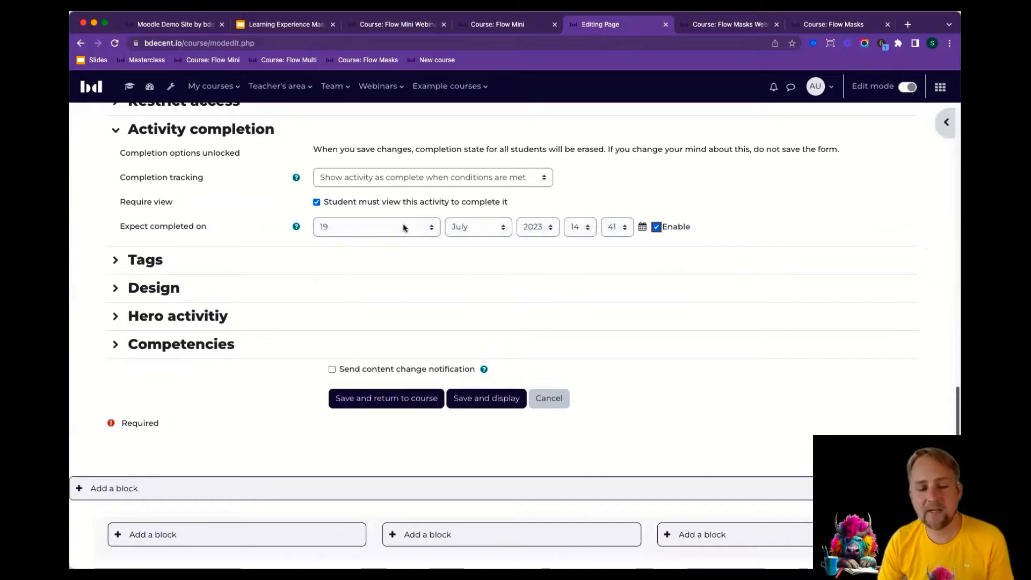
left_click(407, 227)
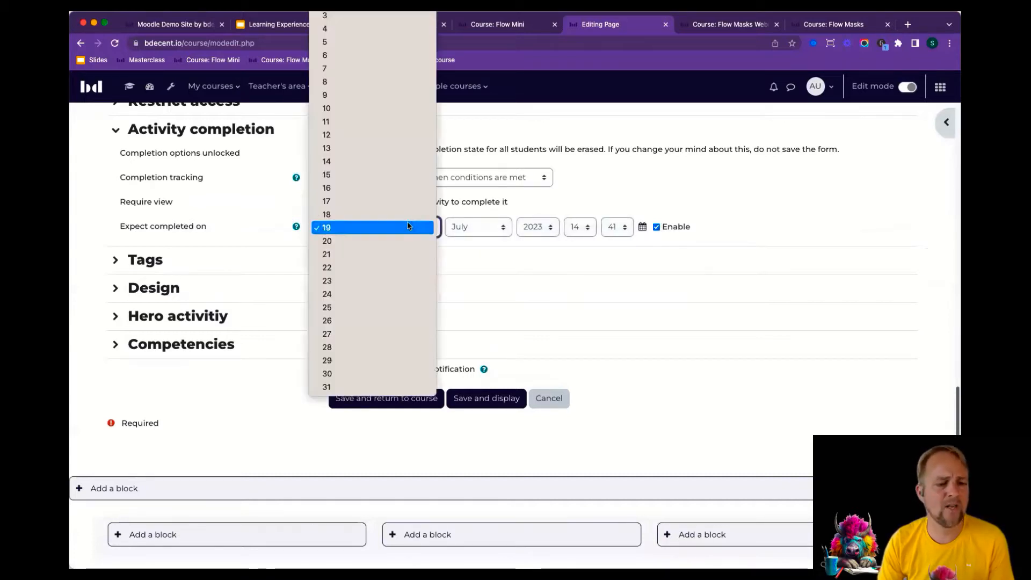
left_click(407, 210)
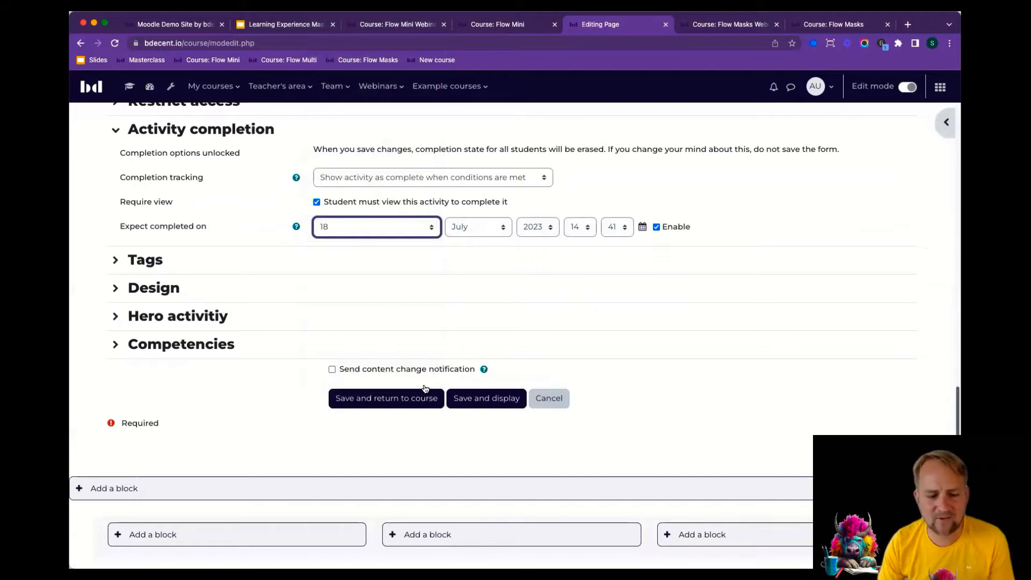
left_click(398, 403)
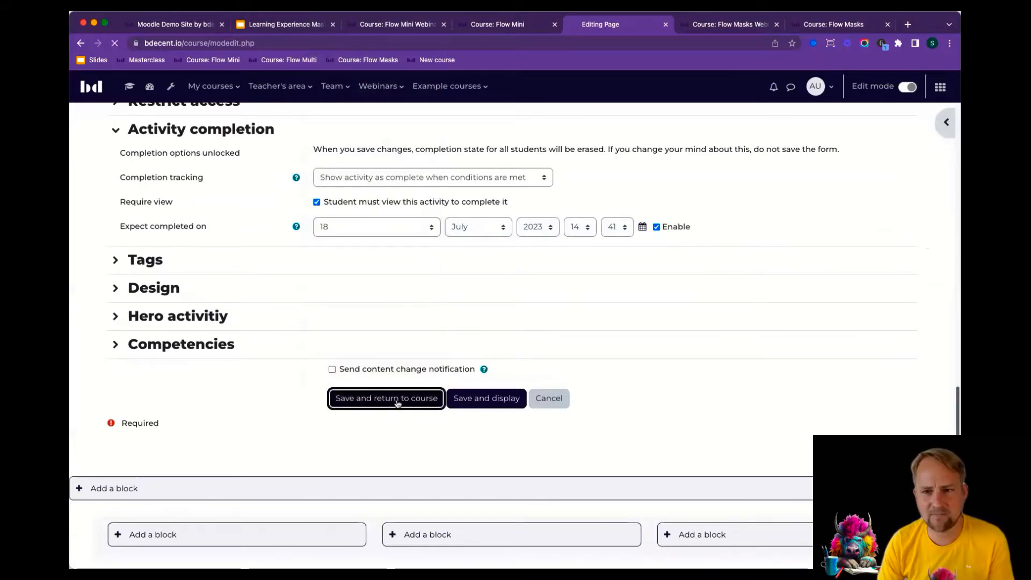
- Open the settings of the second page activity in the Europe section and unlock its activity completion options
scroll(886, 292, "down", 3)
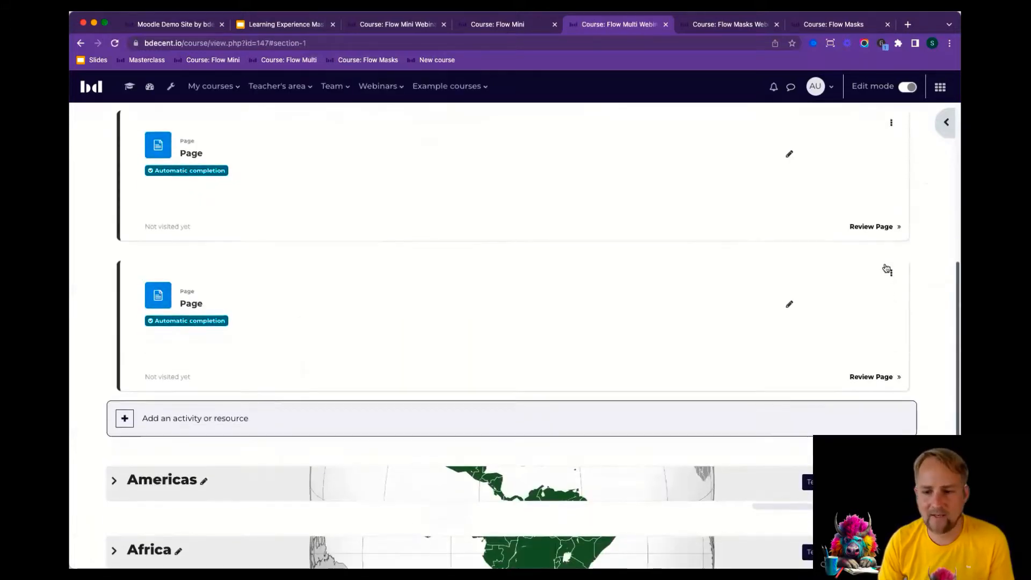
left_click(882, 271)
left_click(838, 250)
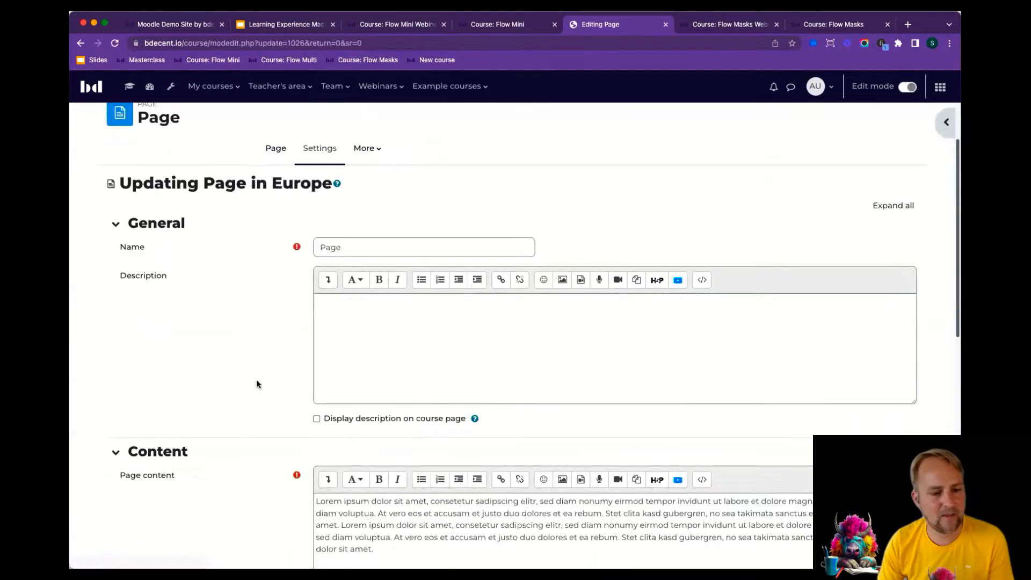
scroll(258, 384, "down", 15)
left_click(191, 236)
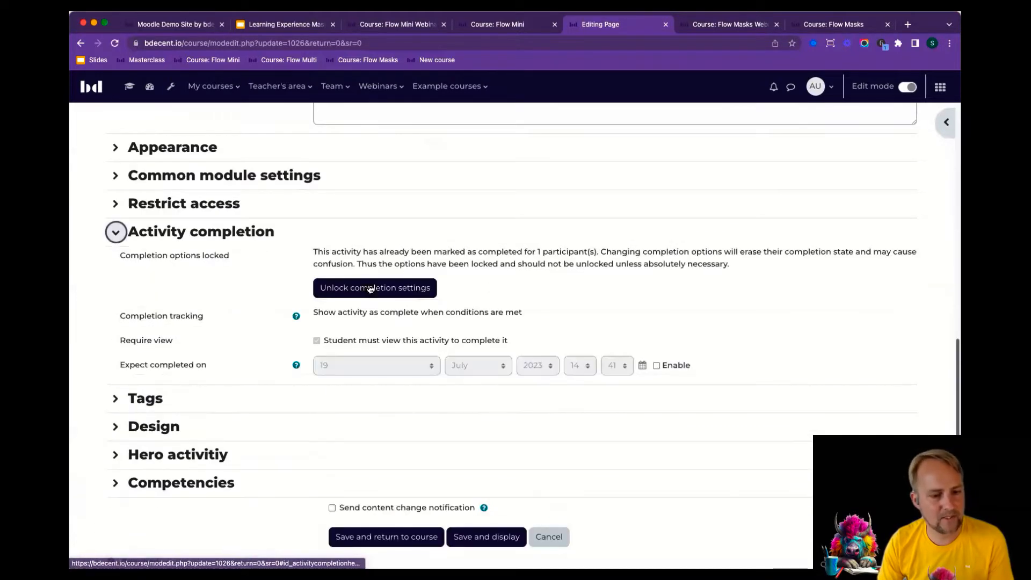
left_click(368, 289)
scroll(396, 386, "down", 15)
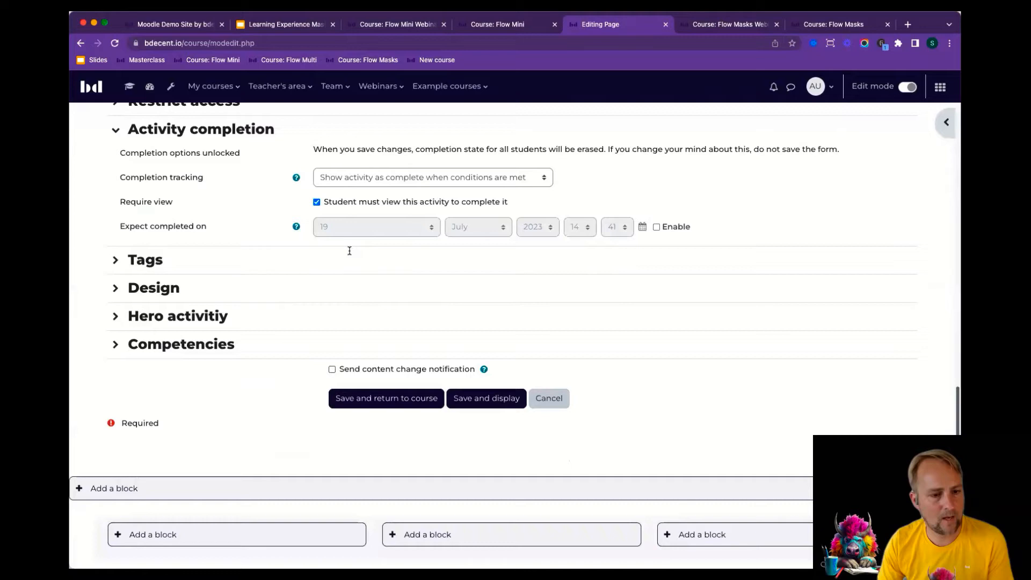
- Enable the second page's expected completion date, set it to 22 July 2023, and save back to the course
left_click(667, 229)
left_click(396, 224)
left_click(385, 267)
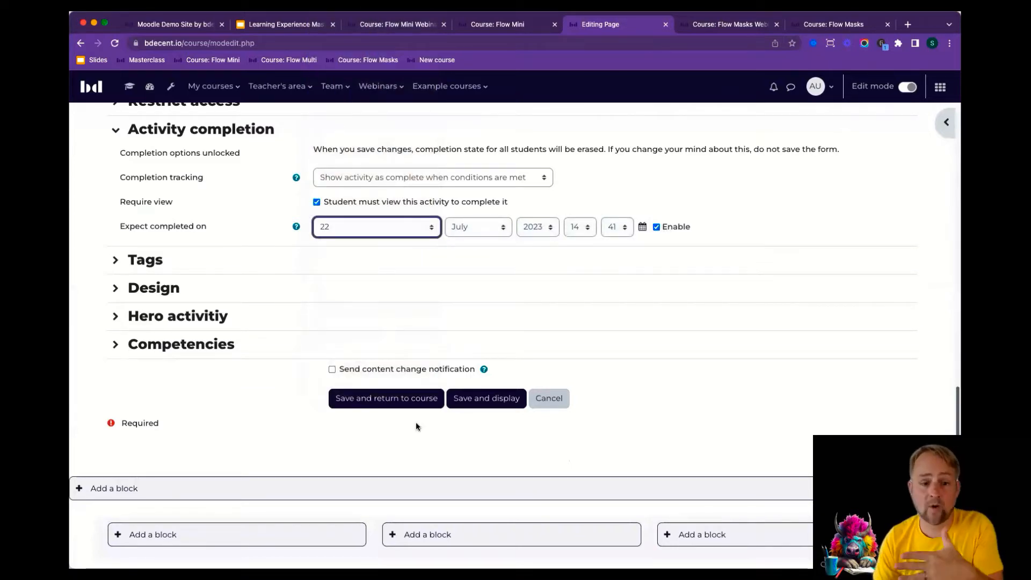
left_click(419, 397)
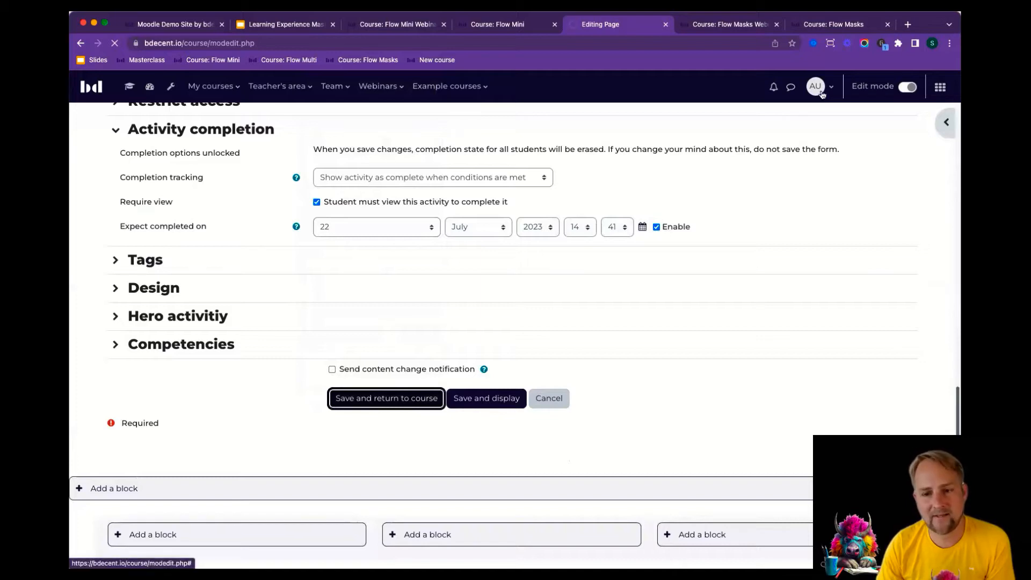
- Find Student 2 among the course participants, then log in as that student and return to the course page
left_click(390, 256)
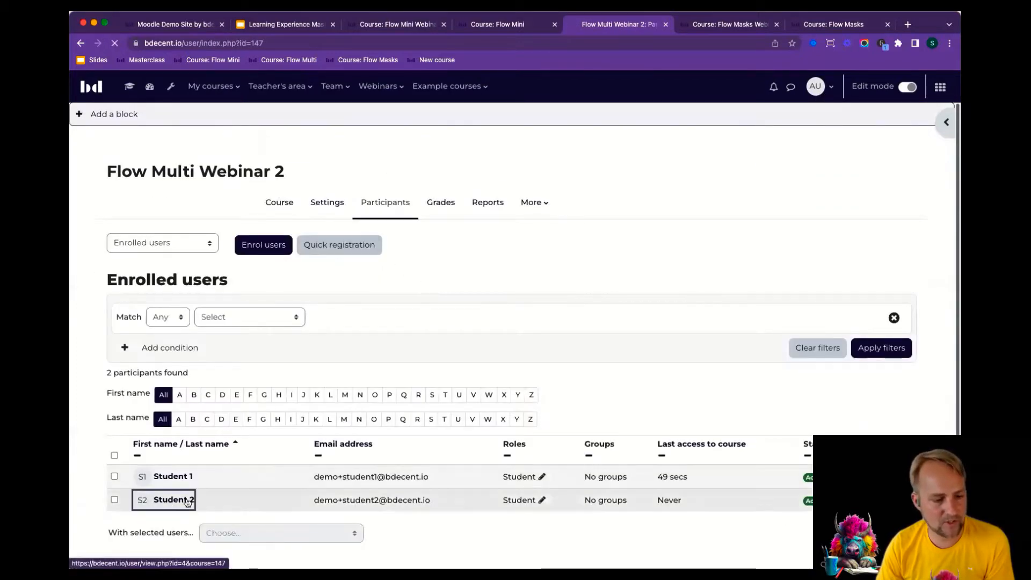
left_click(174, 499)
left_click(816, 86)
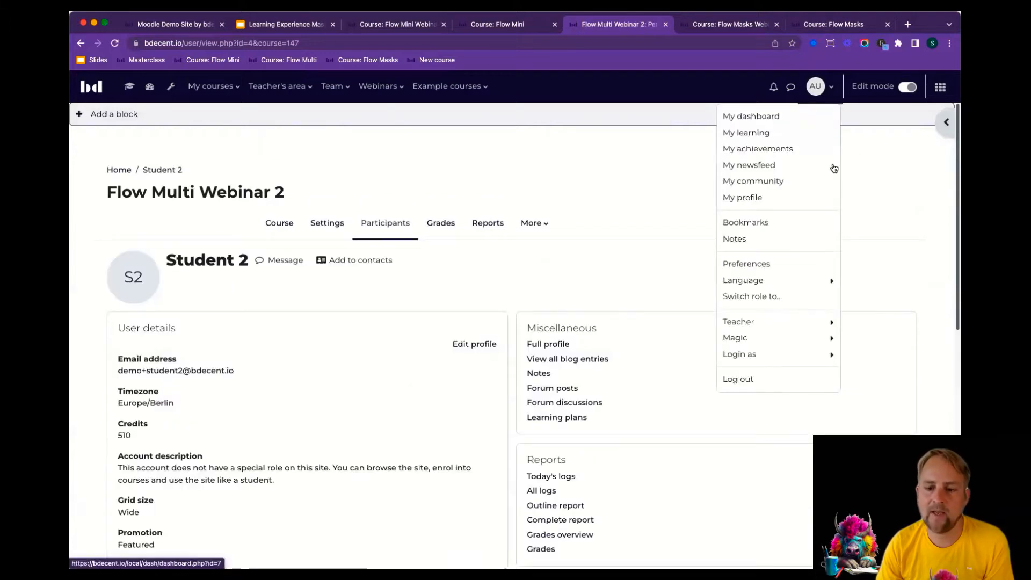
left_click(789, 354)
left_click(780, 165)
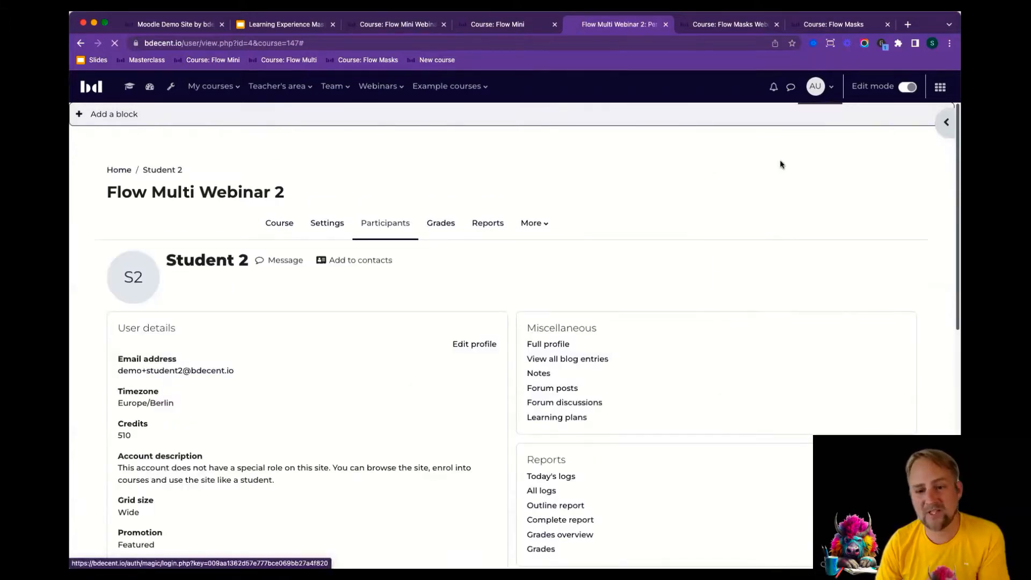
key("super+bracketleft")
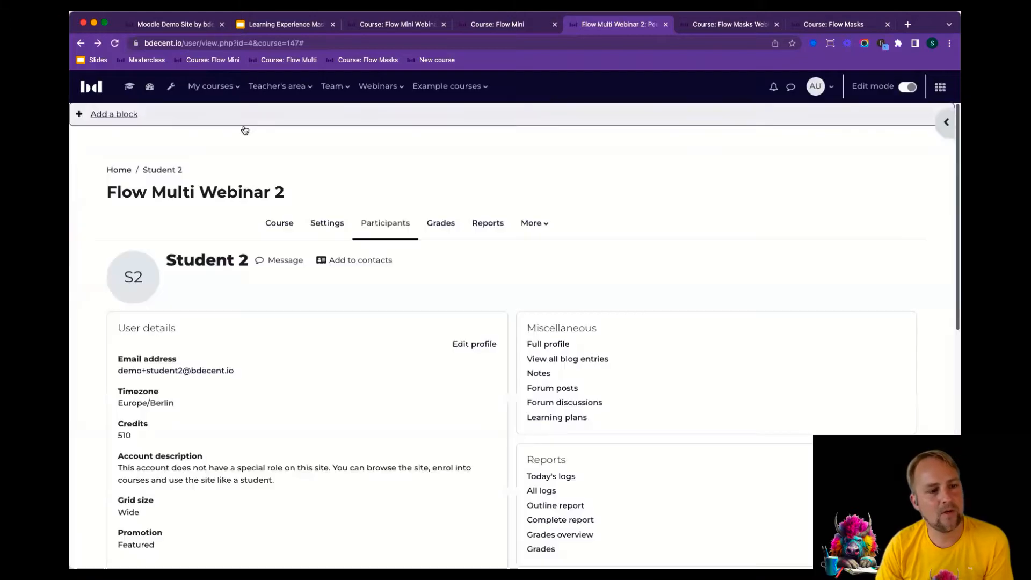
left_click(275, 223)
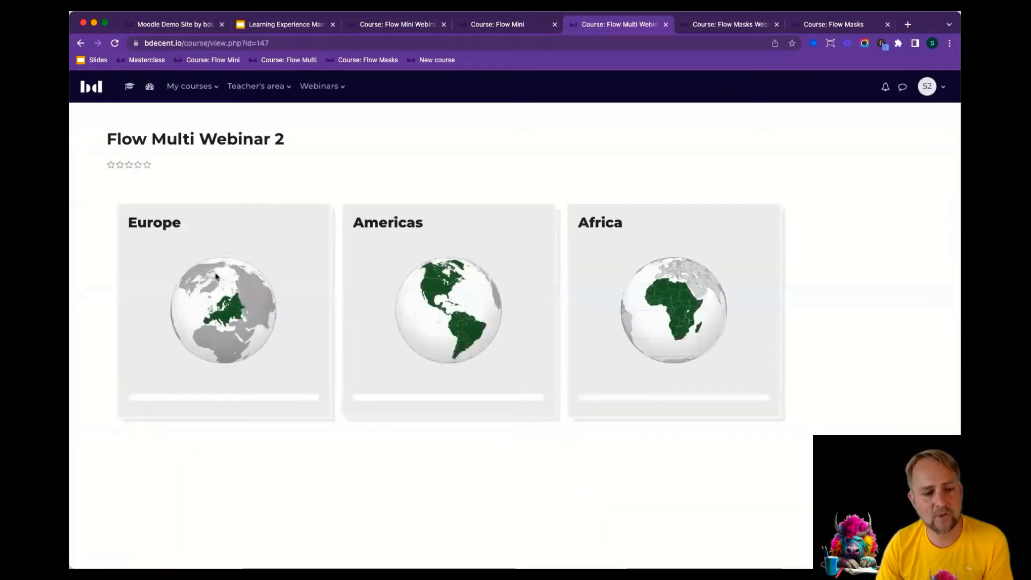
- Expand the Europe section to view its page cards' completion deadlines as the student, and collapse it again
left_click(256, 245)
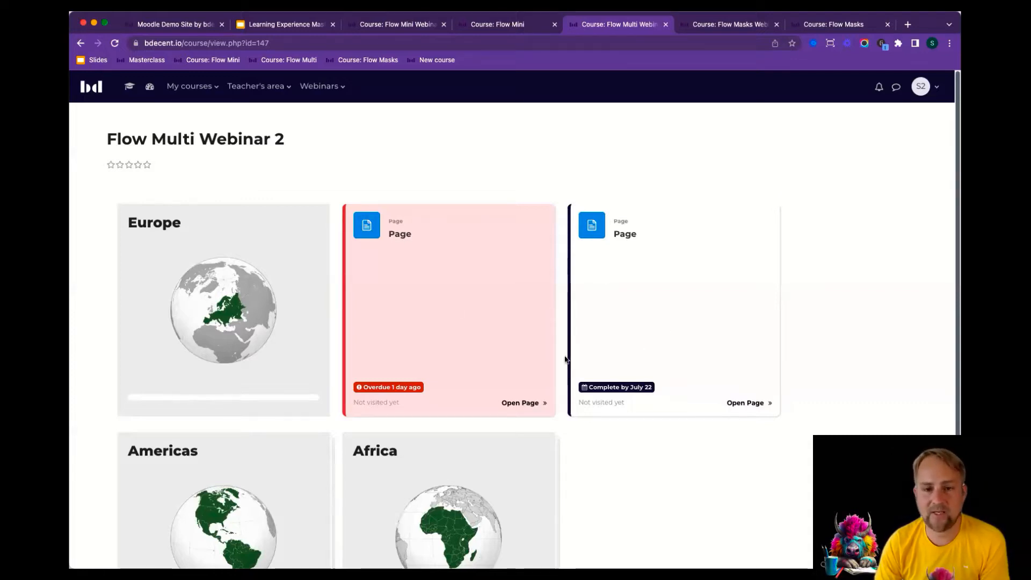
left_click(301, 299)
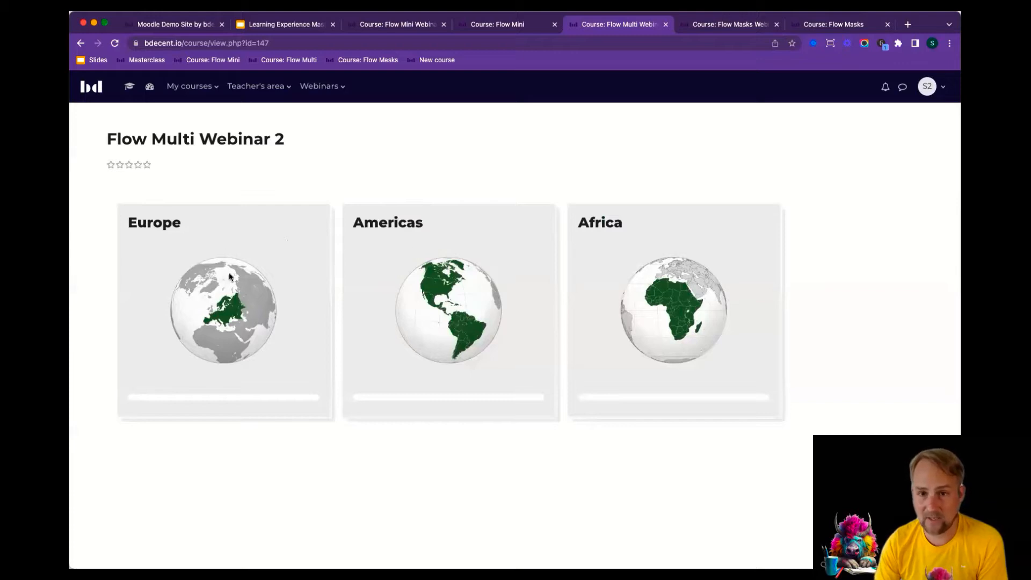
- Log out of the student account and return to the course with the admin account
left_click(927, 89)
left_click(859, 344)
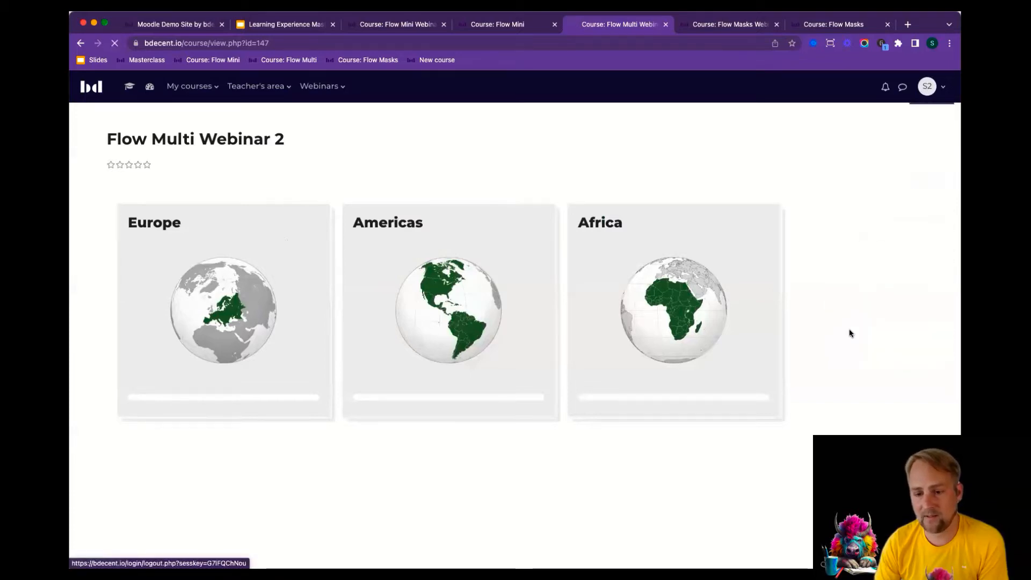
left_click(482, 319)
left_click(485, 315)
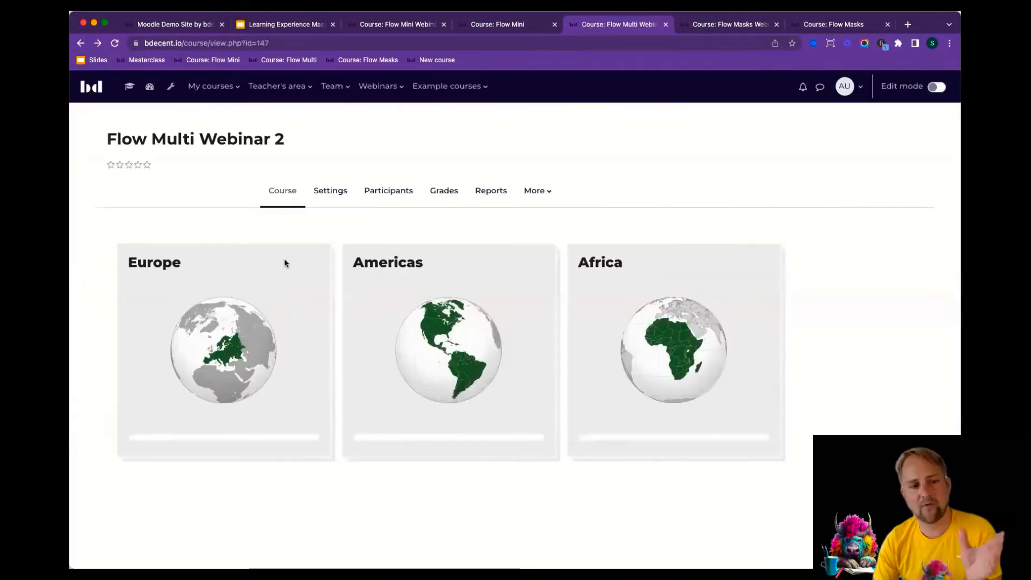
- Open the course settings of Flow Multi Webinar 2 and expand the Course header section
left_click(336, 194)
scroll(207, 312, "down", 15)
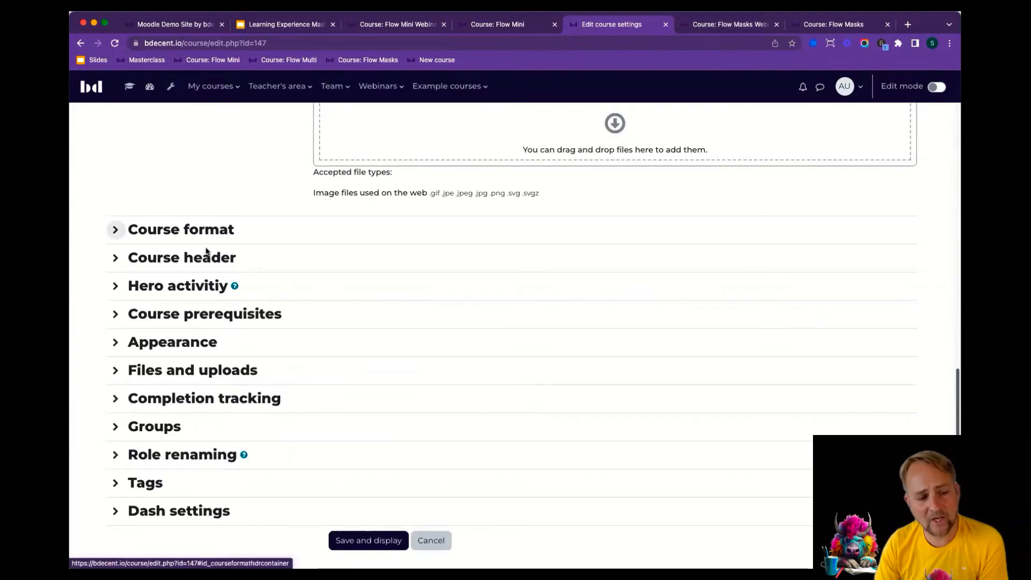
left_click(206, 255)
scroll(401, 233, "down", 3)
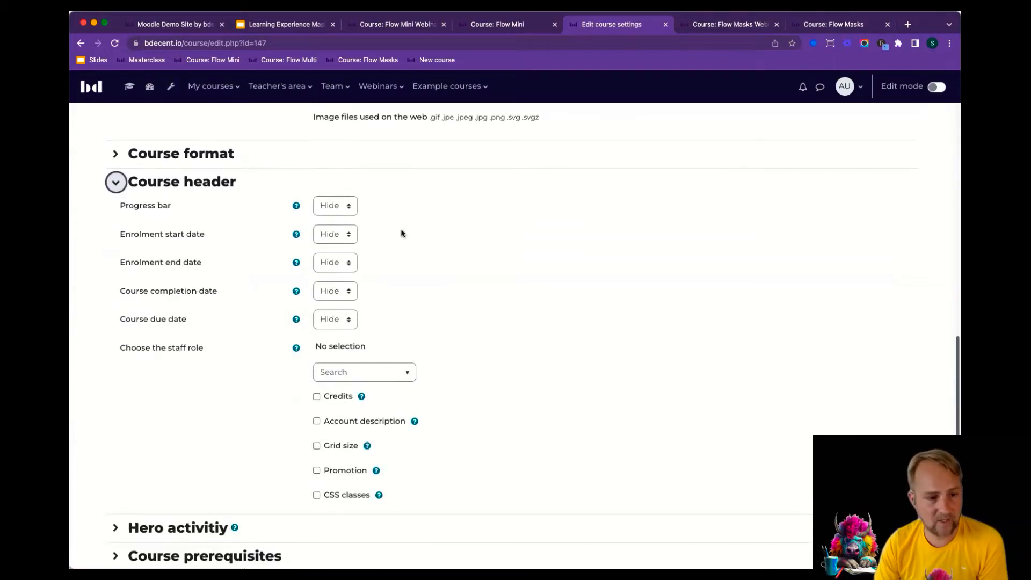
- Set the progress bar, enrolment start date, course completion date and course due date to Show in the course header
left_click(338, 206)
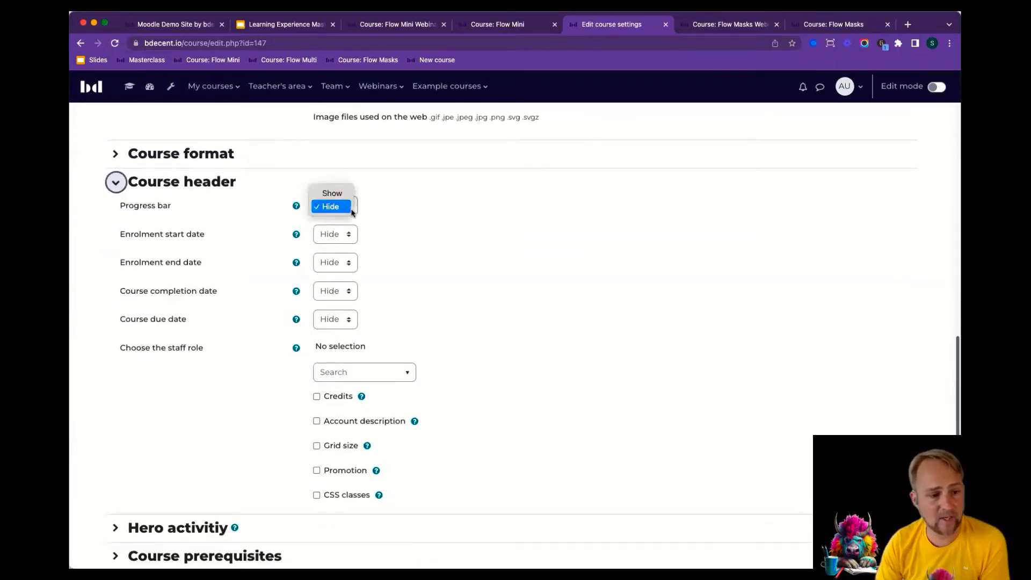
left_click(342, 195)
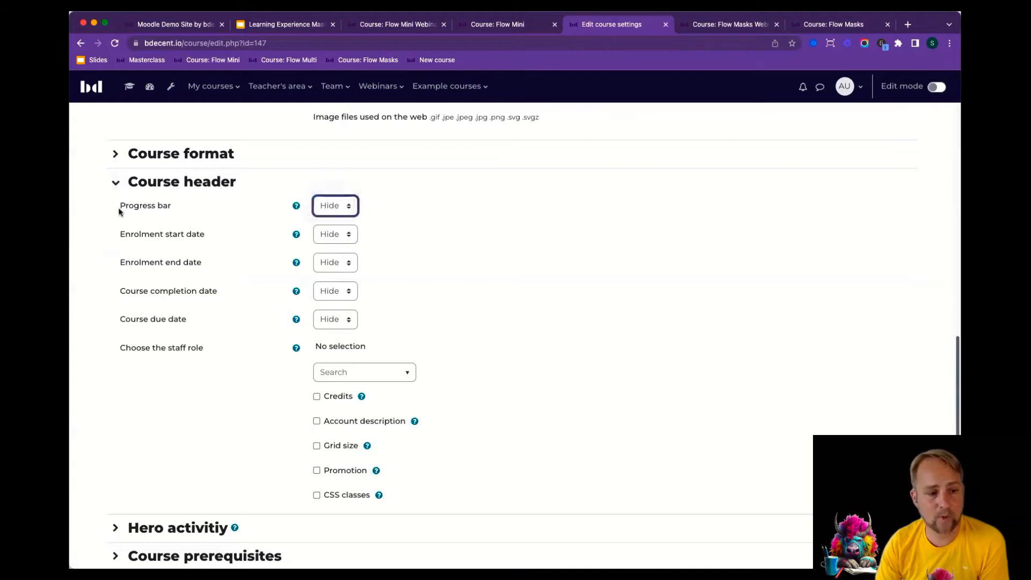
left_click(332, 239)
left_click(331, 222)
left_click(338, 291)
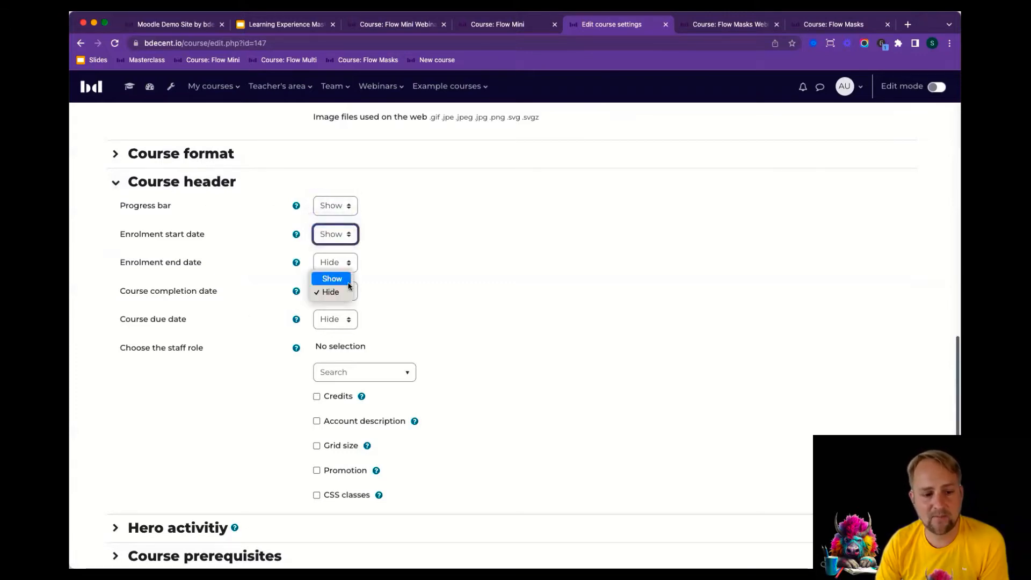
left_click(336, 290)
left_click(332, 277)
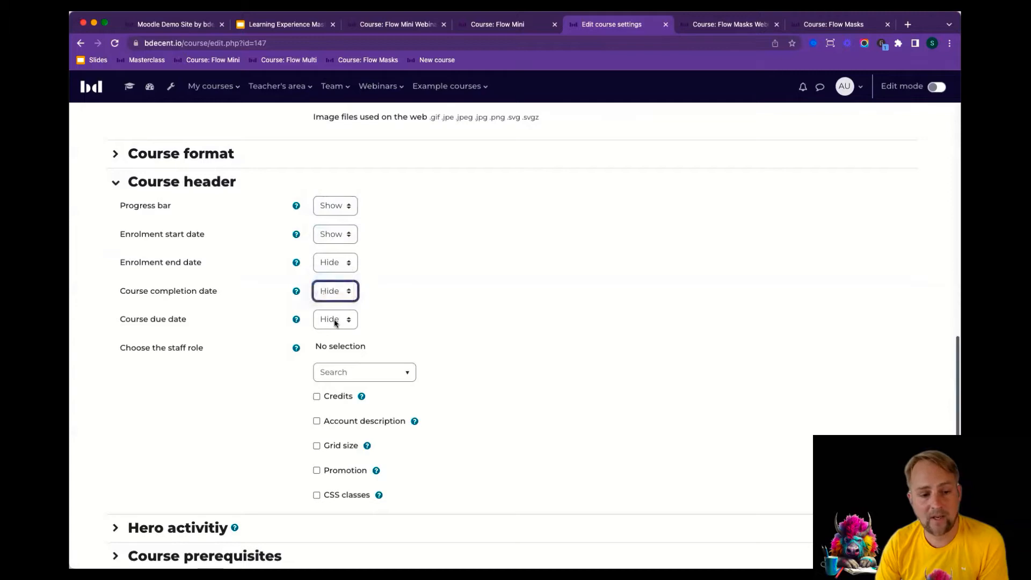
left_click(336, 320)
left_click(332, 308)
- Choose Teacher as the course header's staff role, then save the settings and display the course
scroll(407, 322, "down", 2)
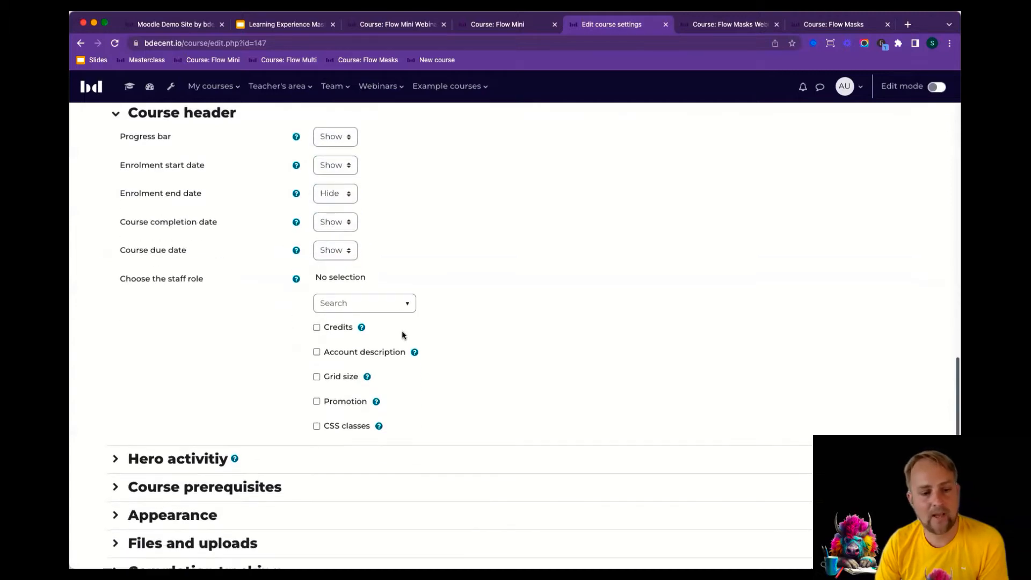
left_click(404, 303)
left_click(342, 374)
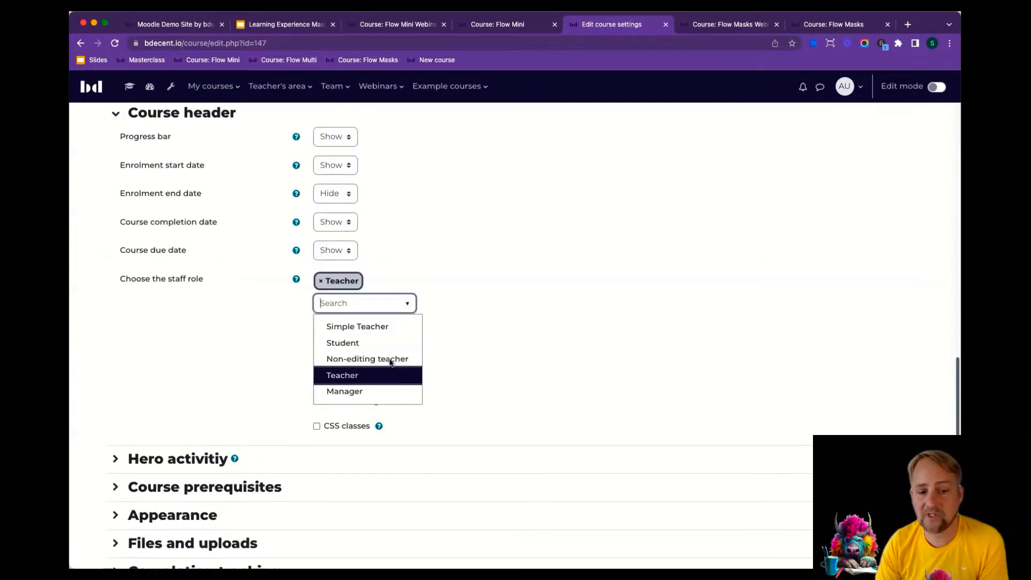
scroll(557, 286, "down", 5)
left_click(374, 491)
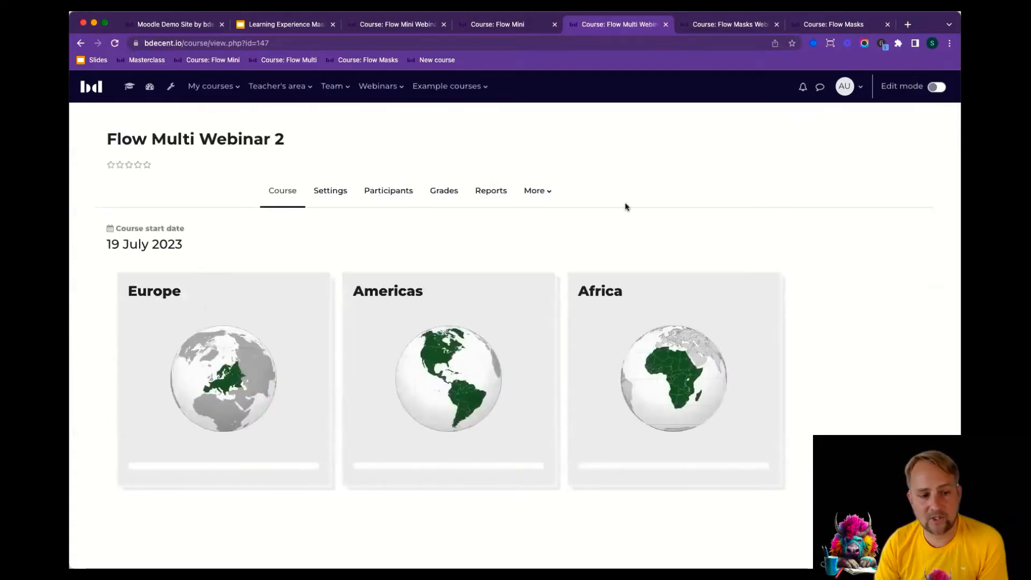
- Enrol the staff member found by first name as a participant in Flow Multi Webinar 2
left_click(395, 194)
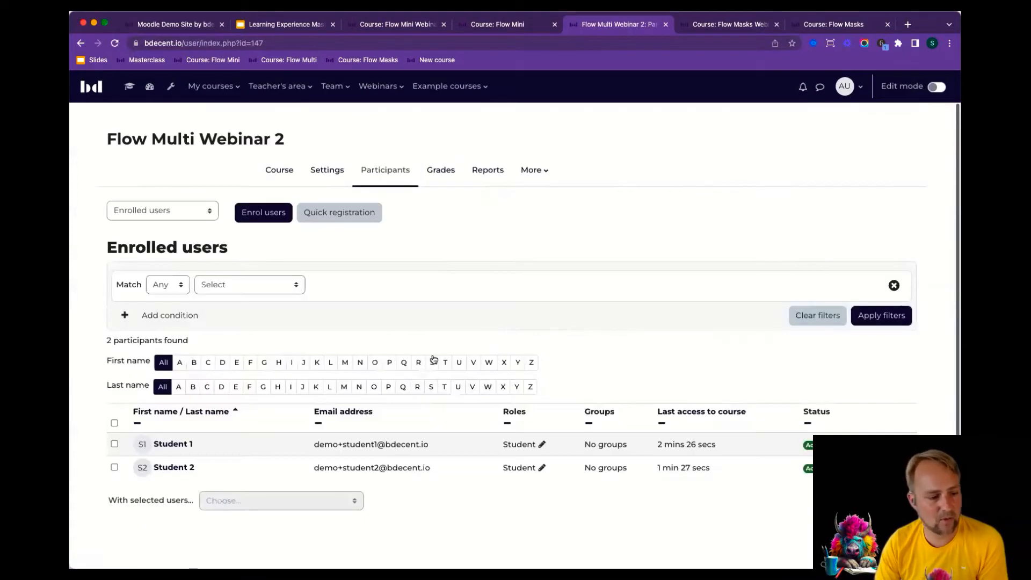
left_click(272, 214)
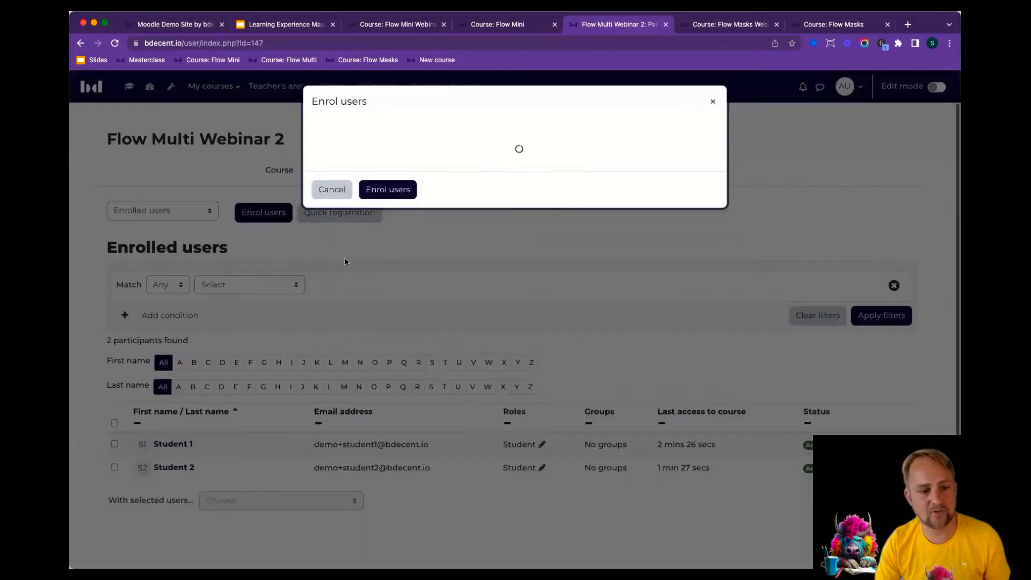
left_click(453, 182)
type("stef")
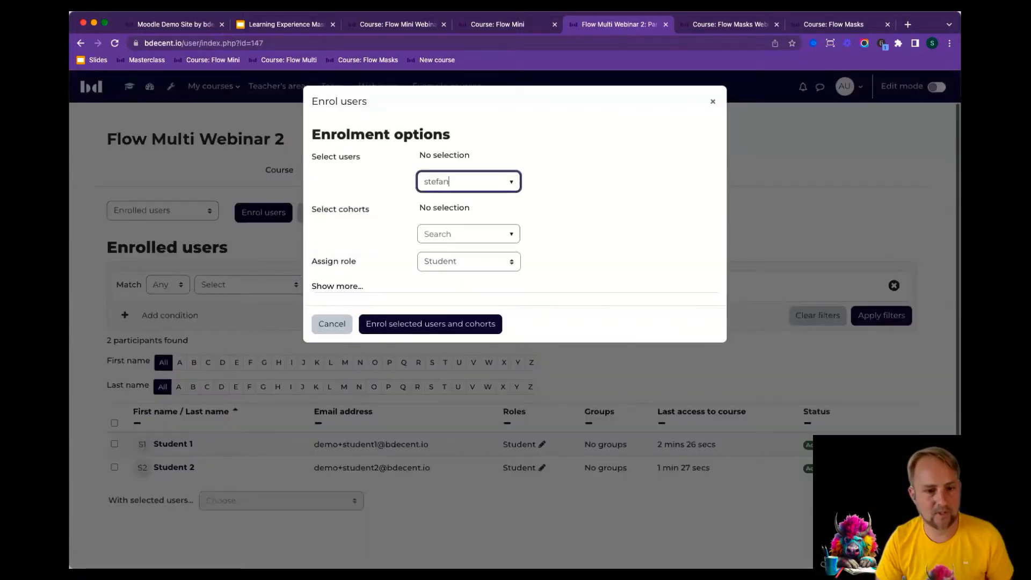
type("an")
left_click(472, 253)
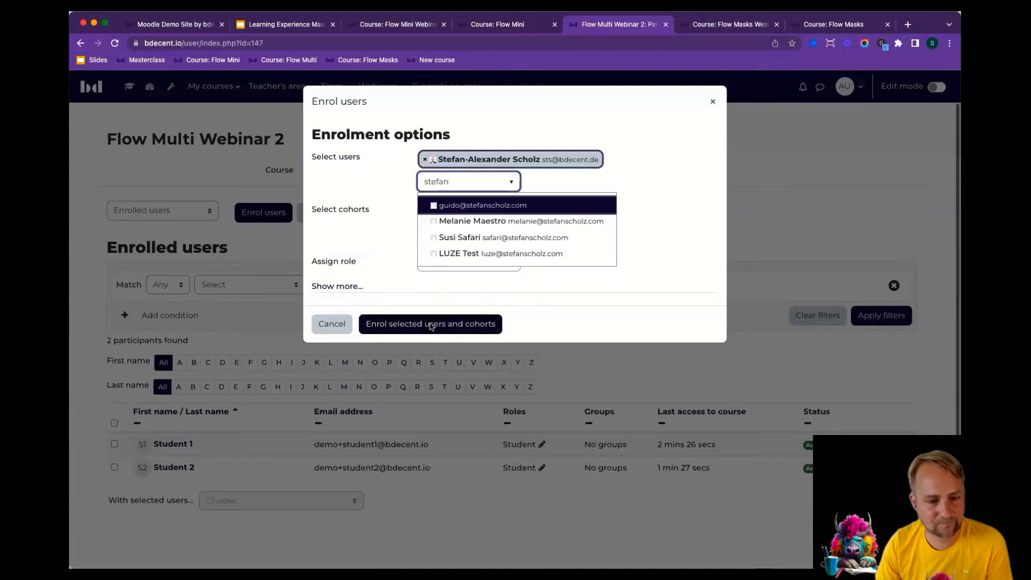
left_click(431, 324)
- Replace the newly enrolled participant's Student role with Teacher, save it, and return to the course page
left_click(626, 491)
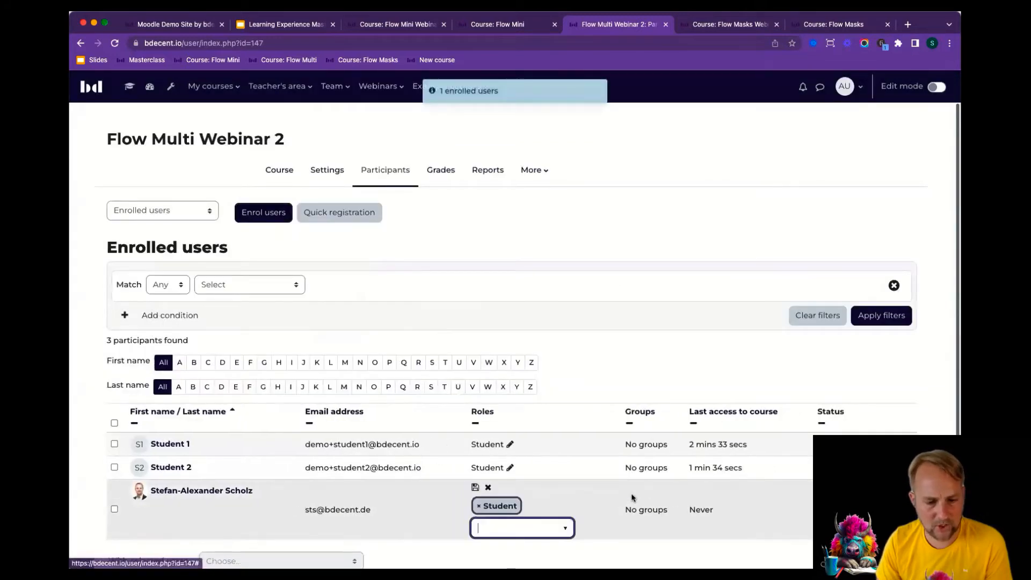
left_click(480, 507)
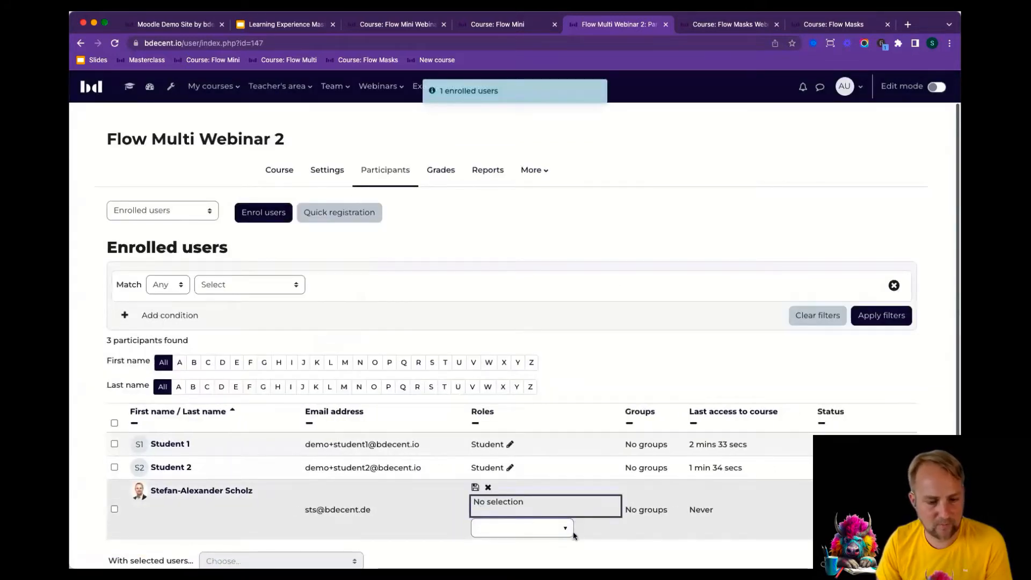
left_click(573, 535)
scroll(537, 516, "down", 2)
left_click(500, 499)
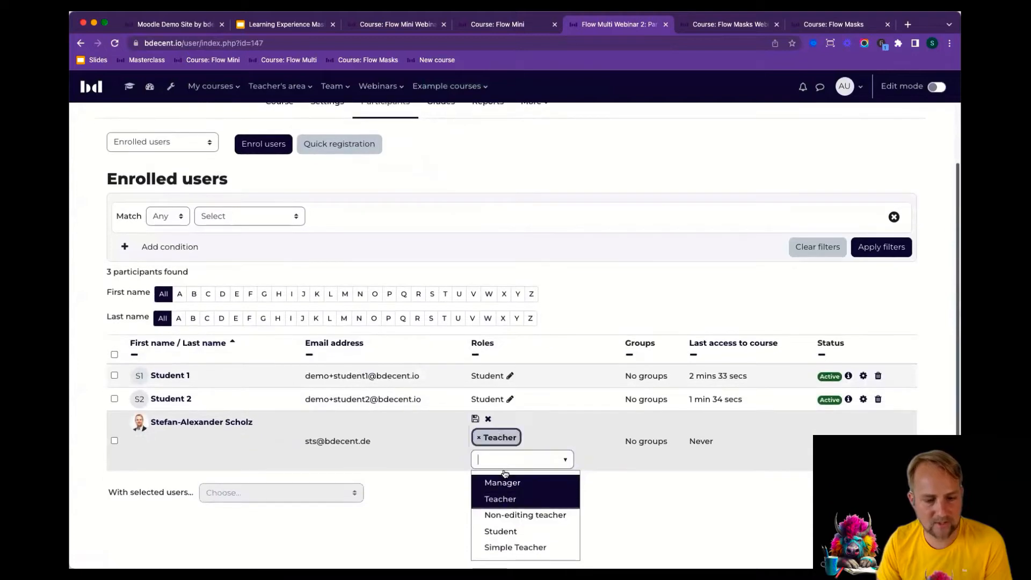
left_click(475, 419)
scroll(290, 231, "up", 1)
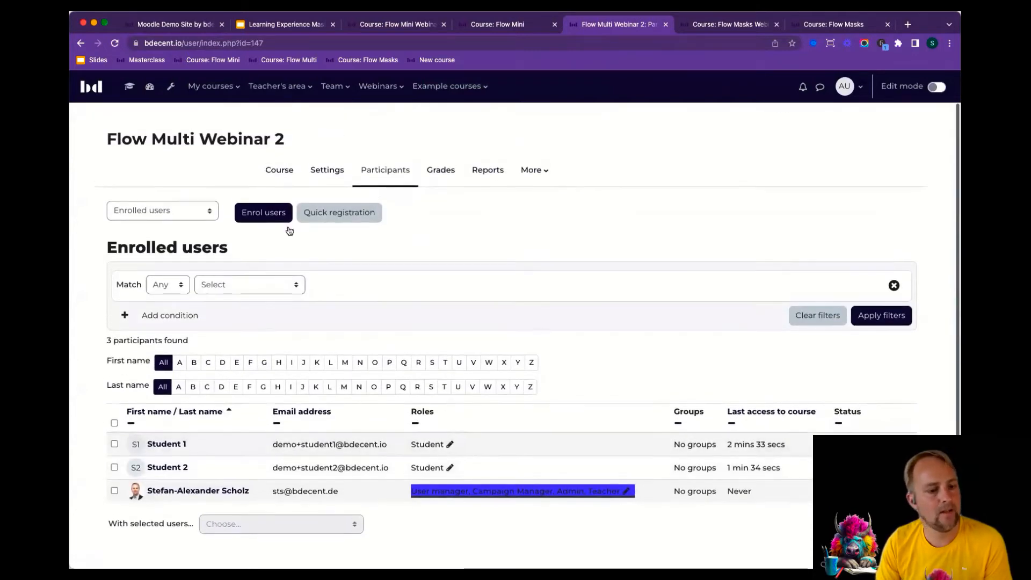
left_click(278, 170)
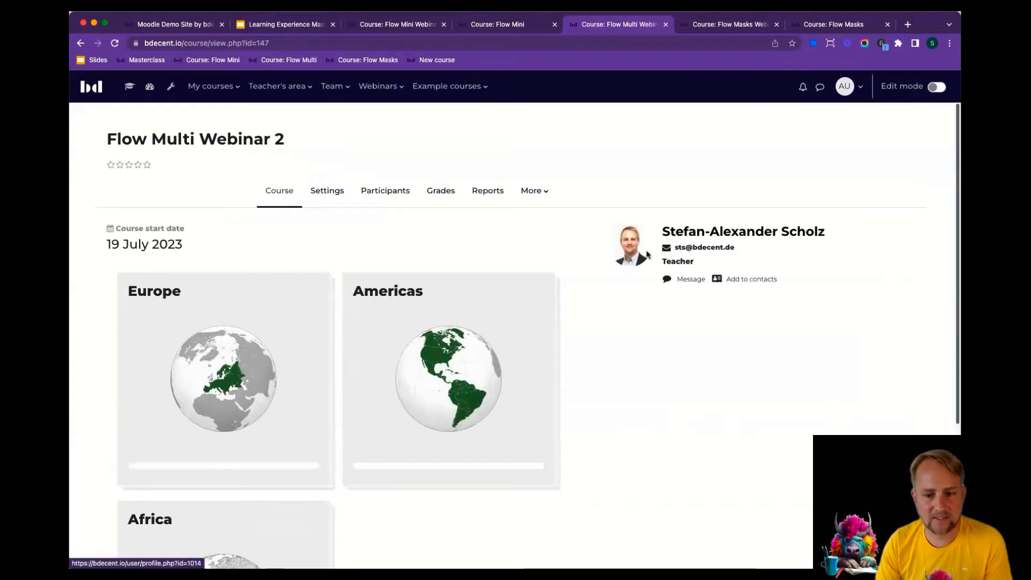
- Select all page activities as required conditions in the course completion settings and save the changes
left_click(542, 191)
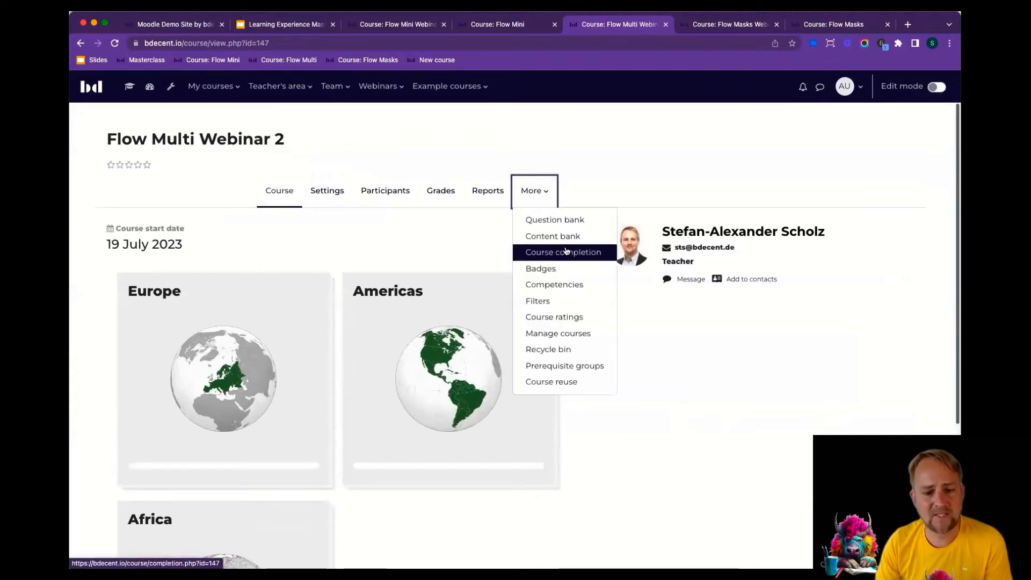
left_click(559, 251)
left_click(272, 354)
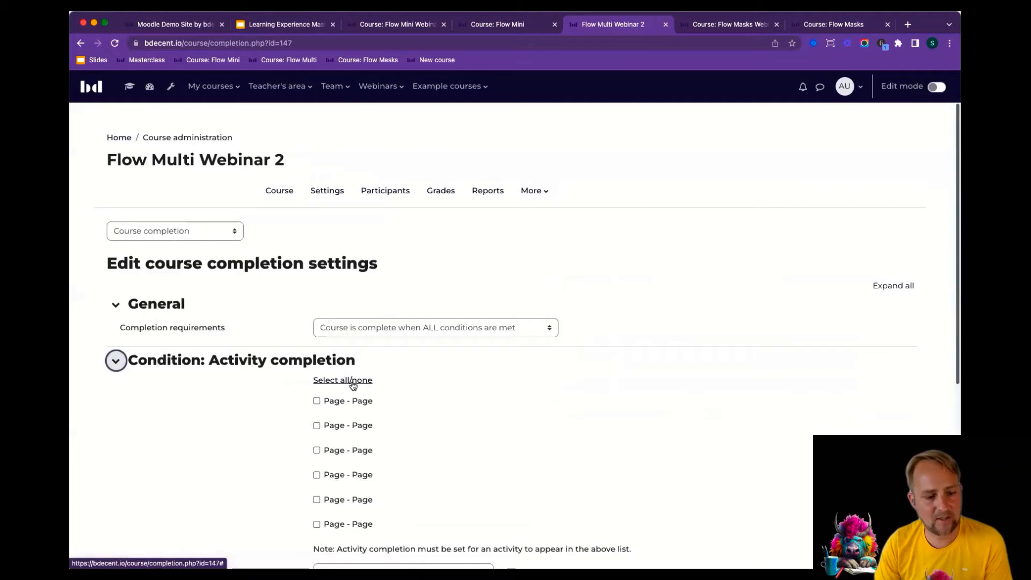
left_click(365, 383)
scroll(459, 349, "down", 4)
scroll(392, 269, "down", 3)
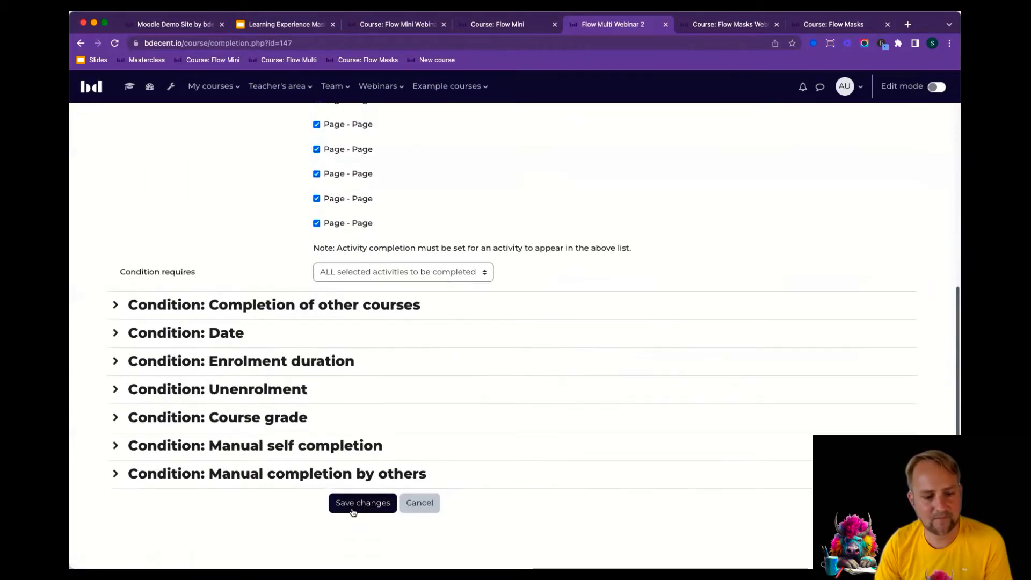
left_click(355, 505)
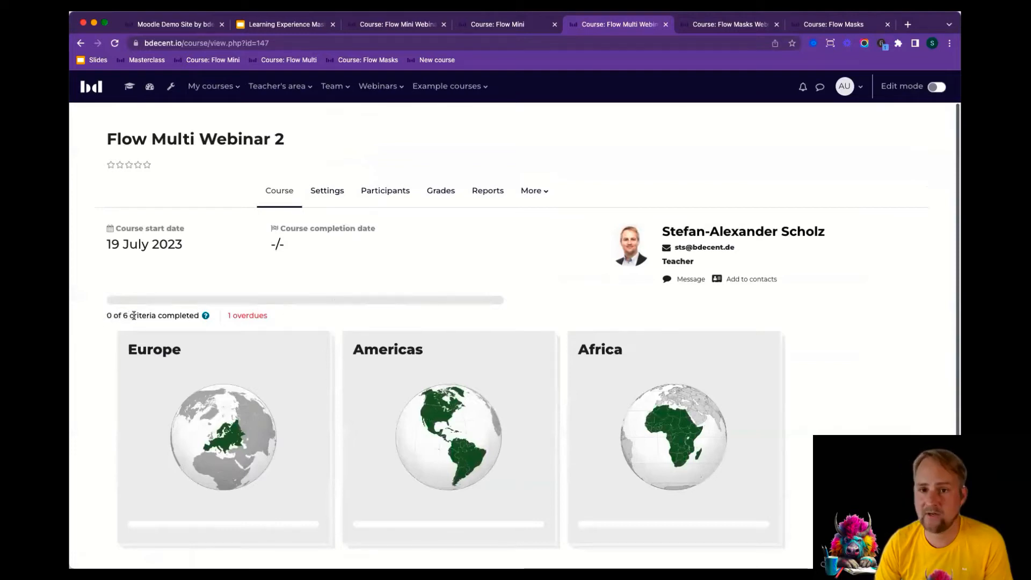
- Log in as Student 2 and reload the Flow Multi Webinar 2 course page
mouse_move(298, 298)
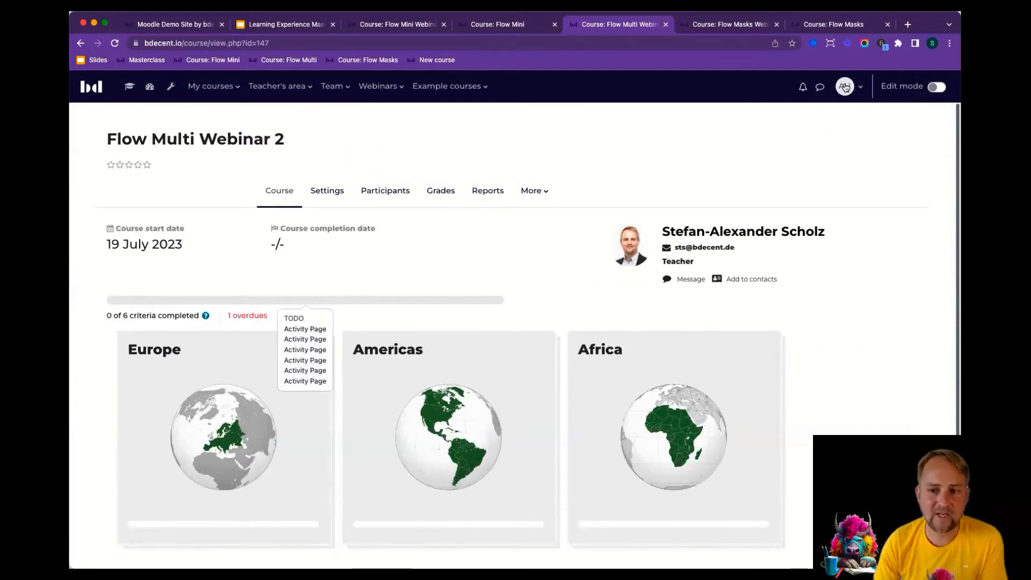
left_click(845, 87)
left_click(805, 352)
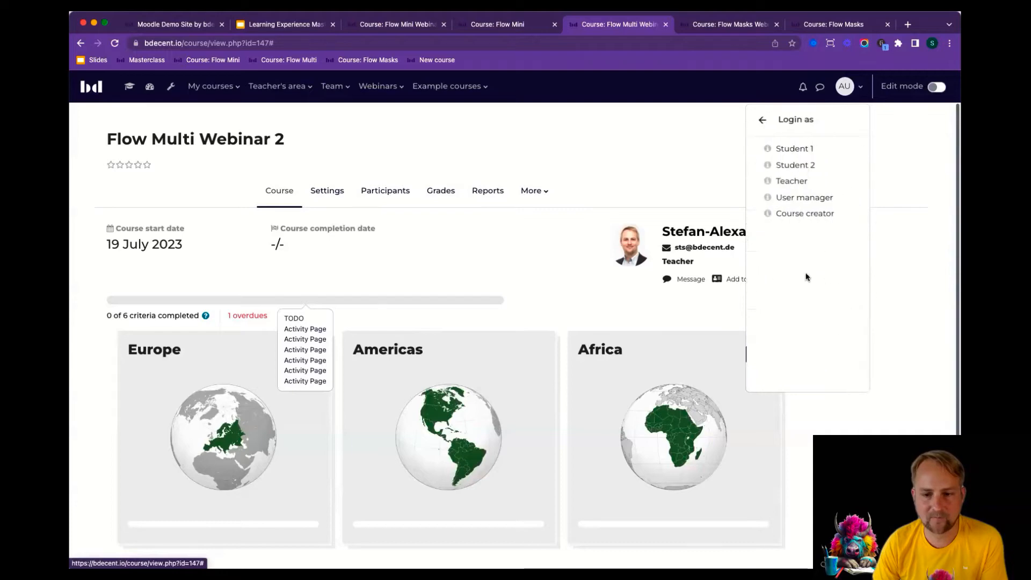
left_click(794, 164)
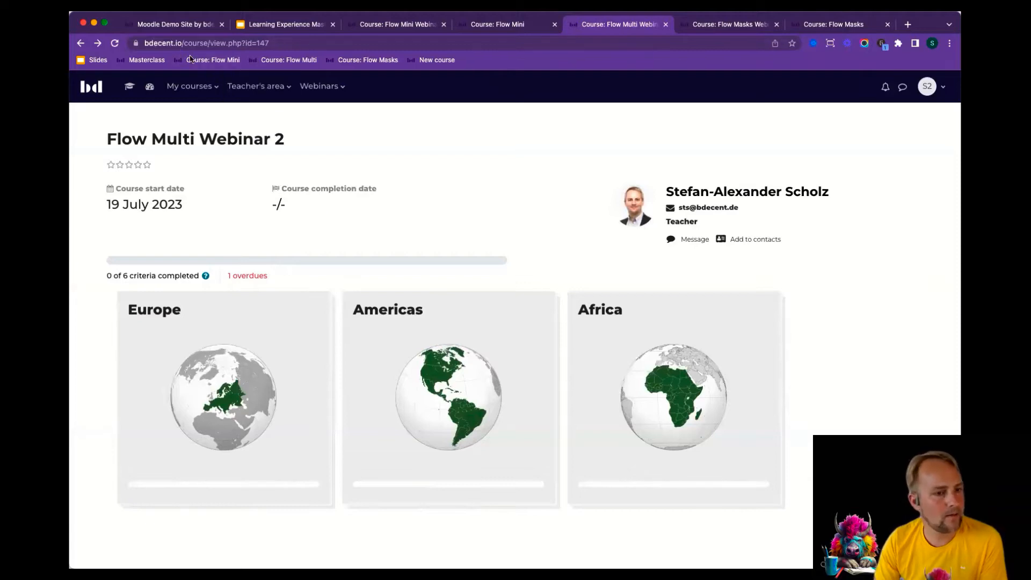
left_click(115, 43)
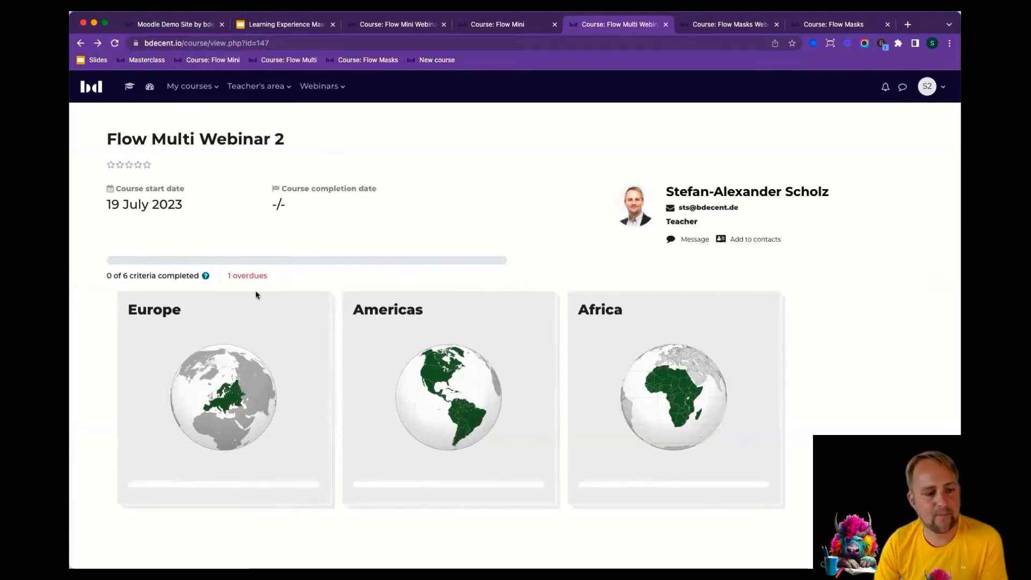
- Complete the Europe section by viewing and closing both of its pages as the student
left_click(277, 316)
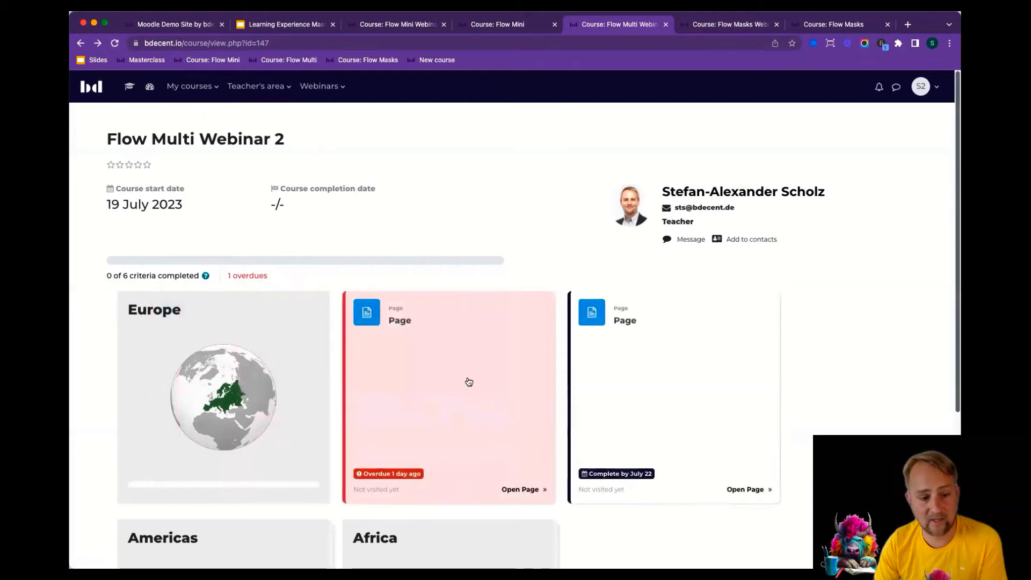
left_click(477, 368)
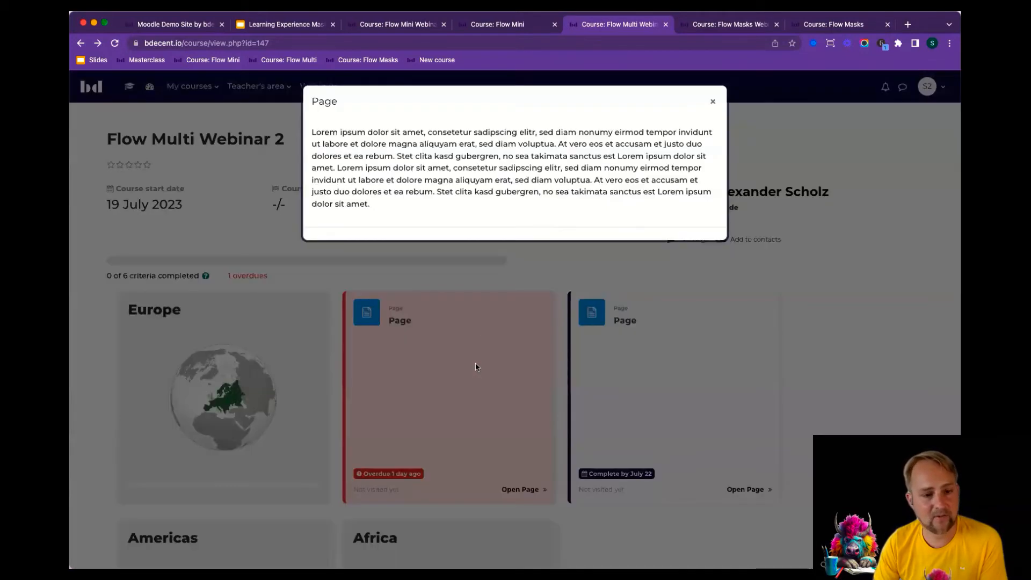
left_click(732, 113)
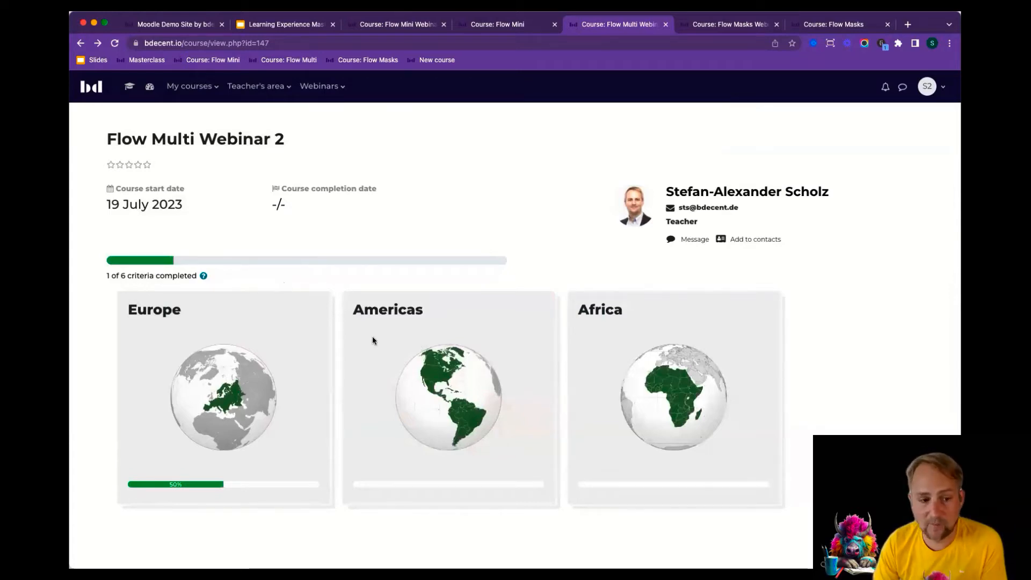
left_click(266, 302)
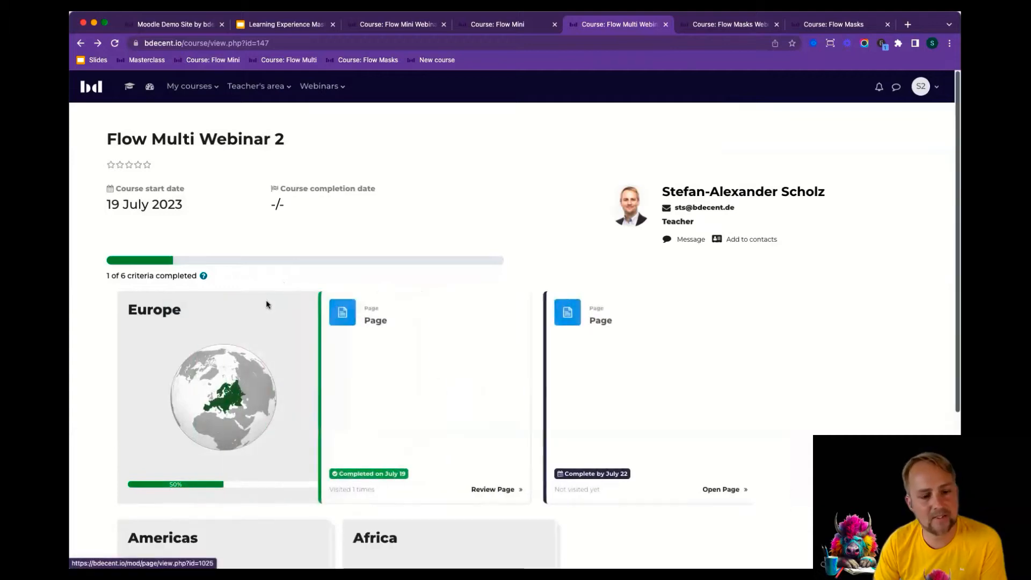
left_click(700, 345)
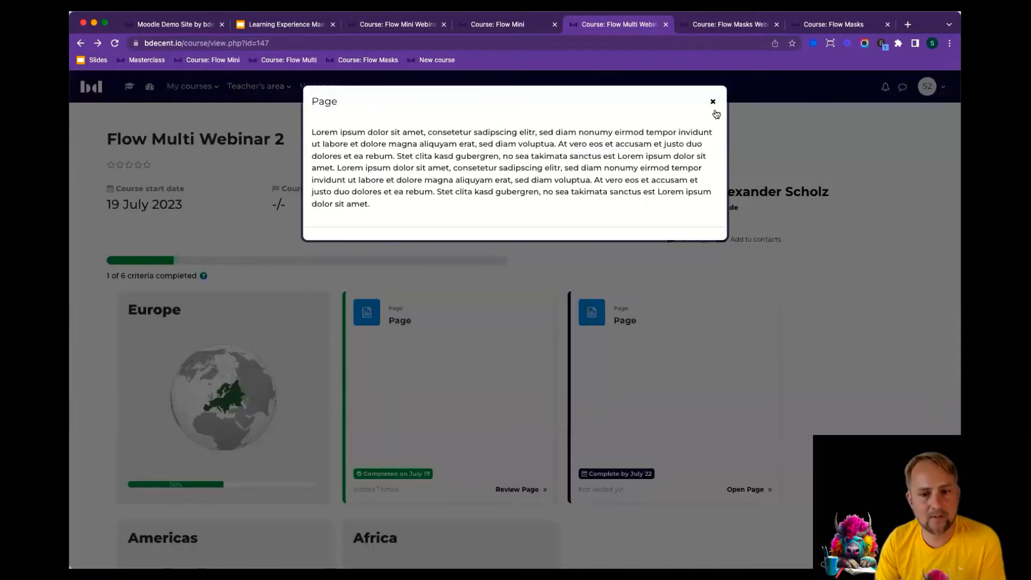
left_click(713, 102)
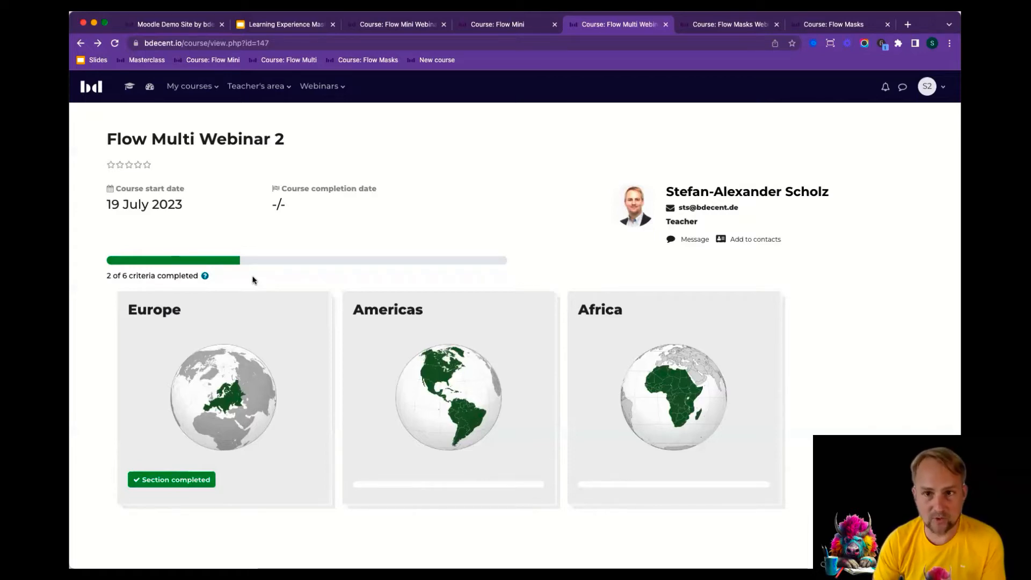
- Log out of the Student 2 account, sign back in as admin, and go back to the Flow Multi Webinar 2 course
left_click(932, 89)
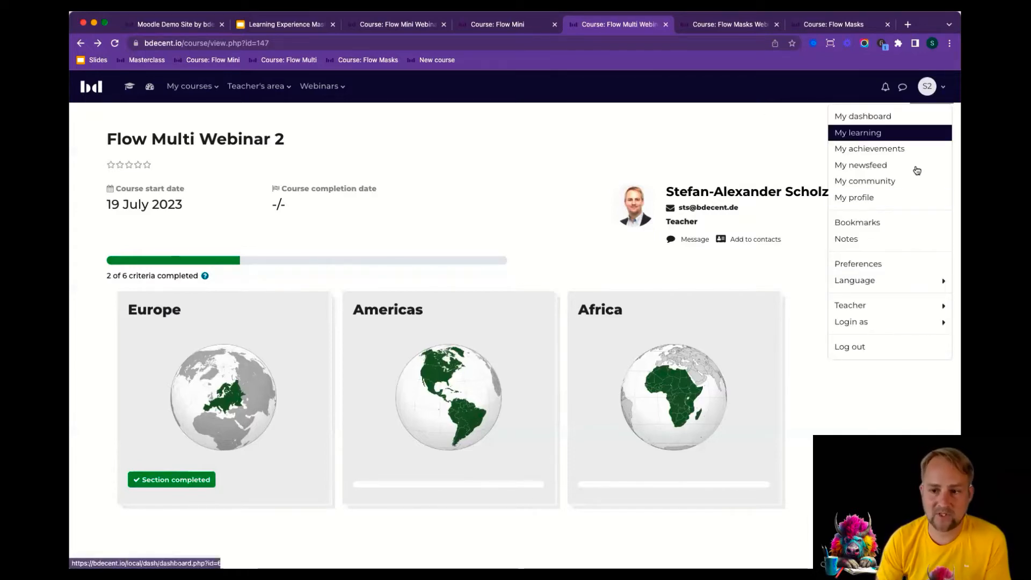
left_click(883, 346)
left_click(500, 314)
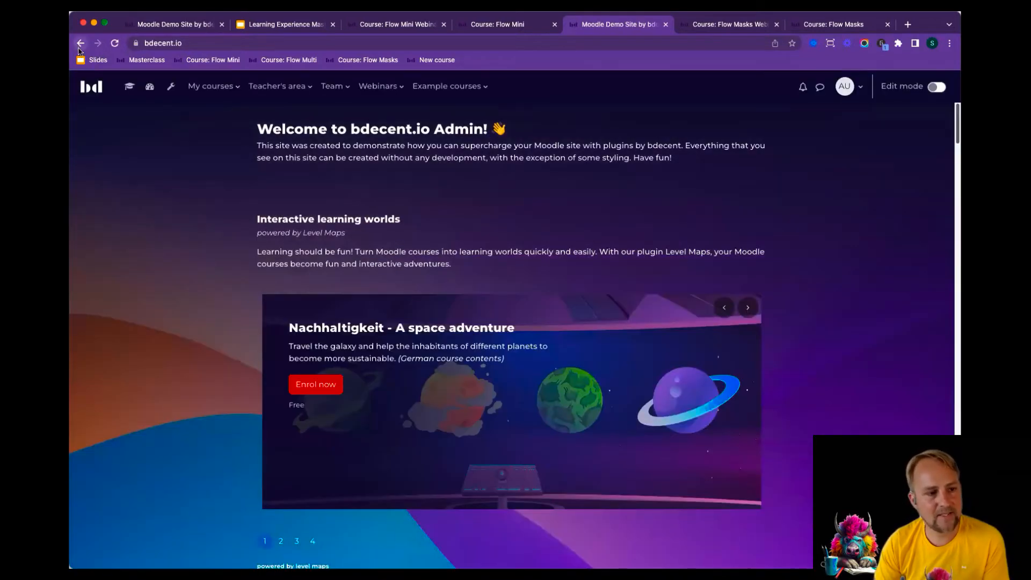
right_click(80, 43)
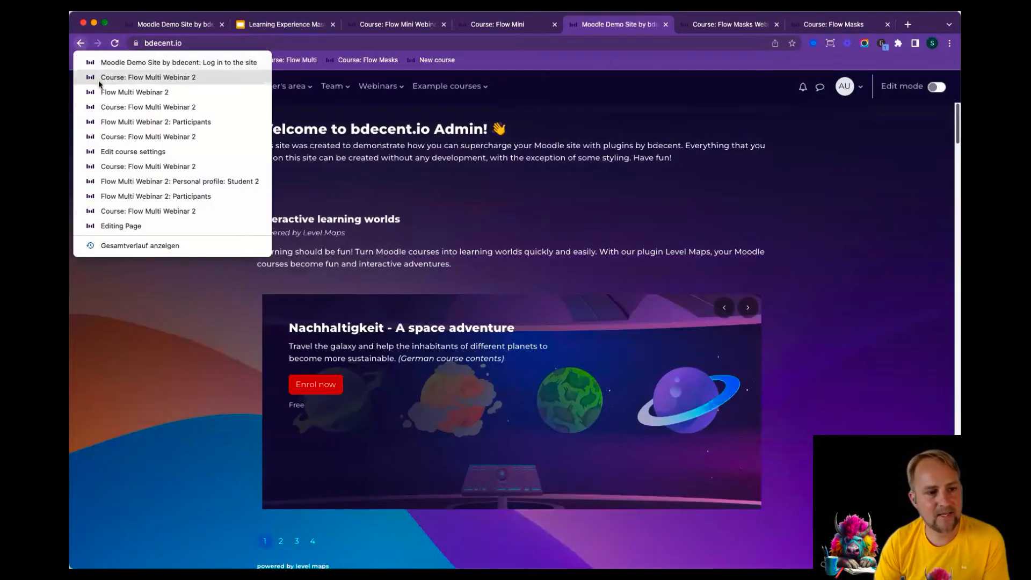
left_click(118, 77)
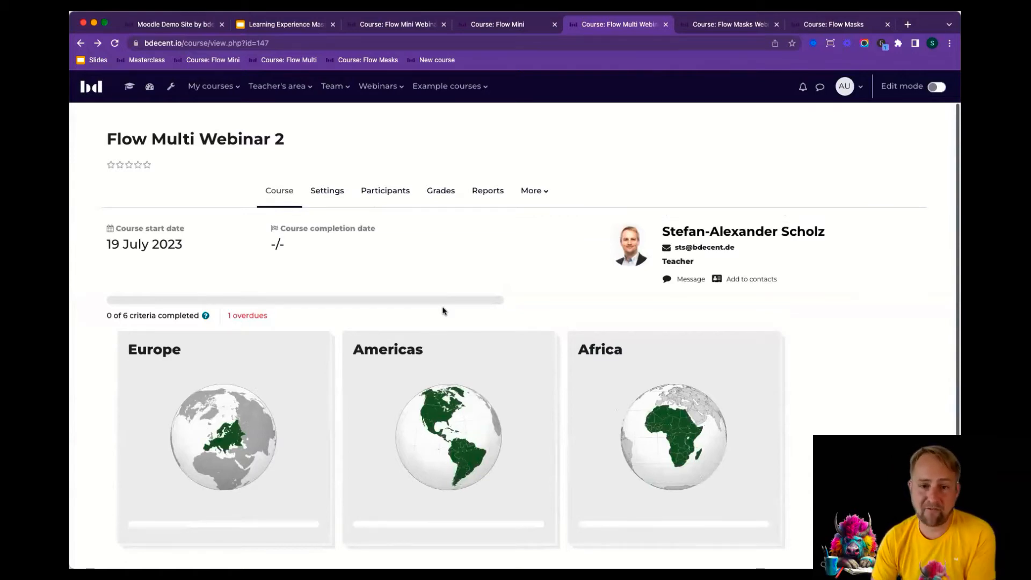
- Open the time management overview for Flow Multi Webinar 2 and go to its date management page
left_click(942, 544)
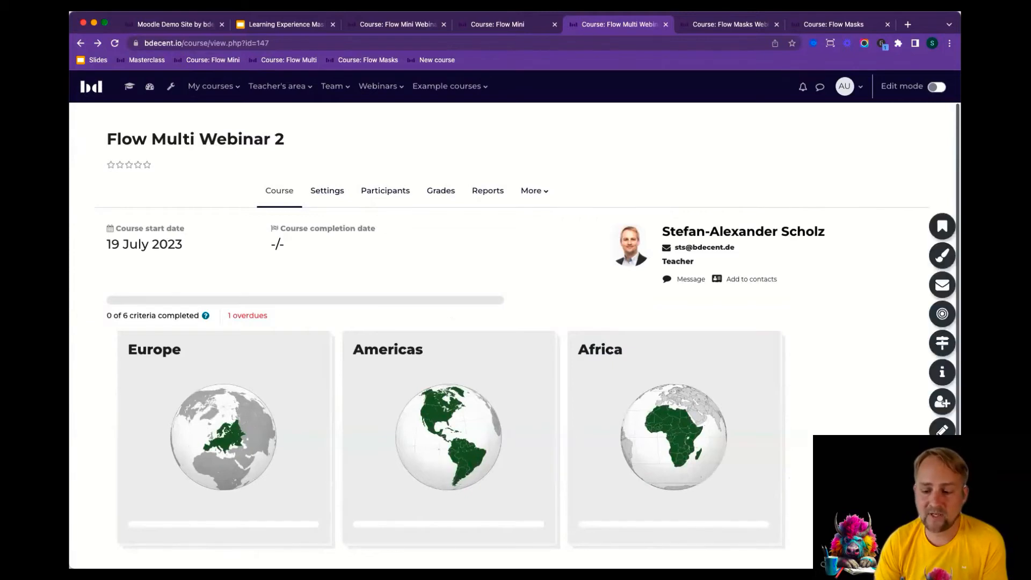
left_click(942, 518)
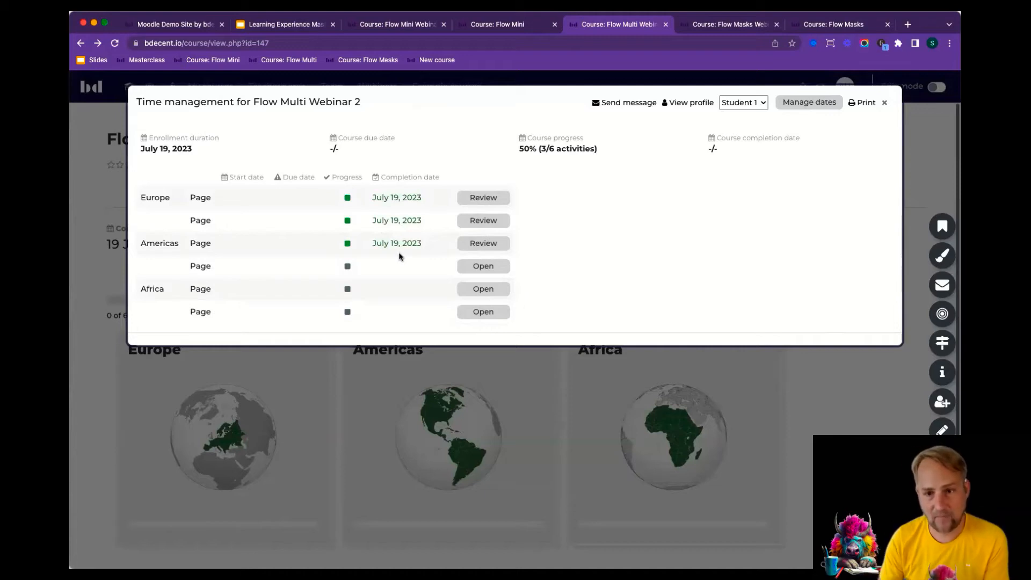
left_click(808, 101)
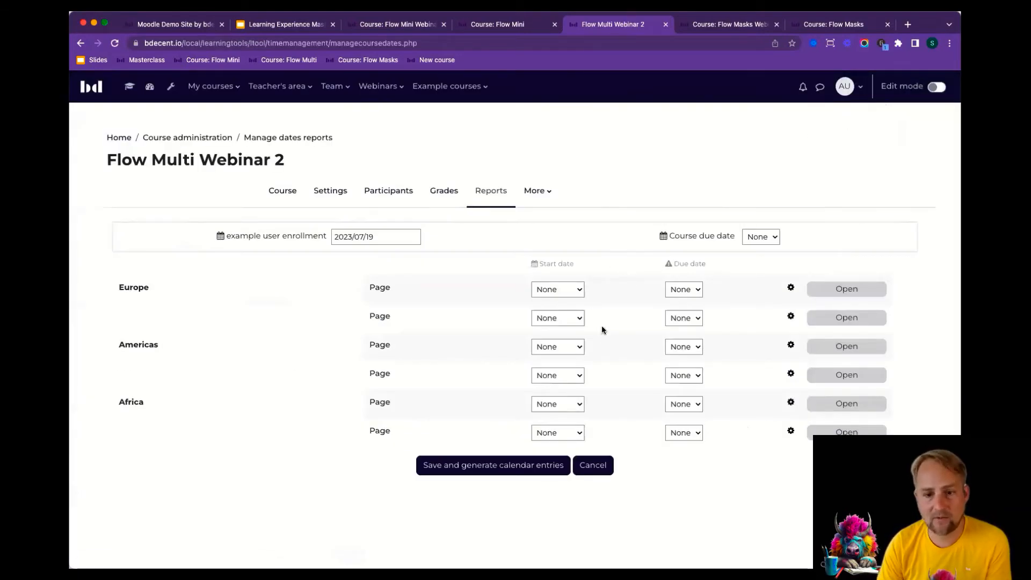
left_click_drag(116, 285, 152, 293)
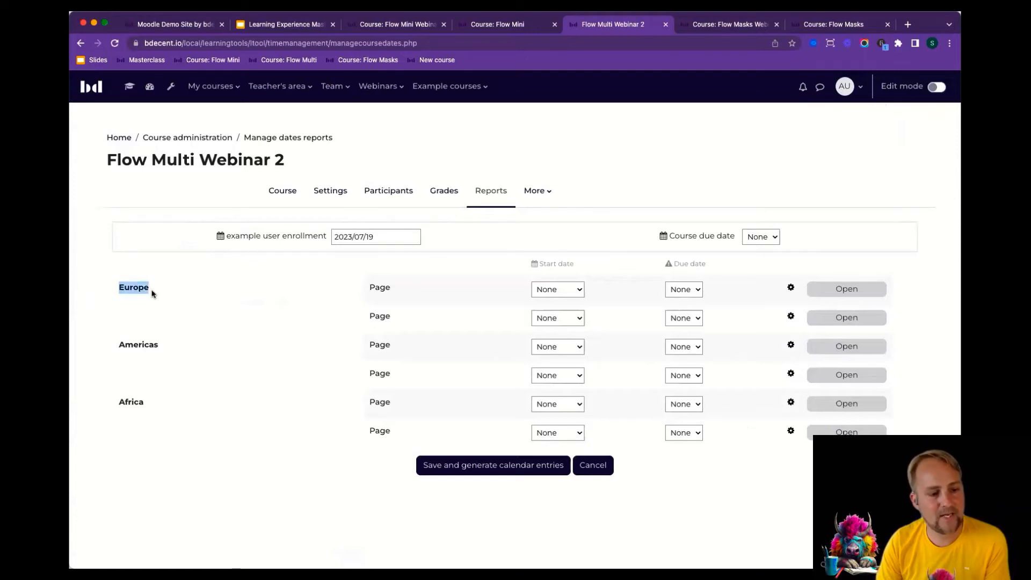
double_click(138, 346)
double_click(132, 402)
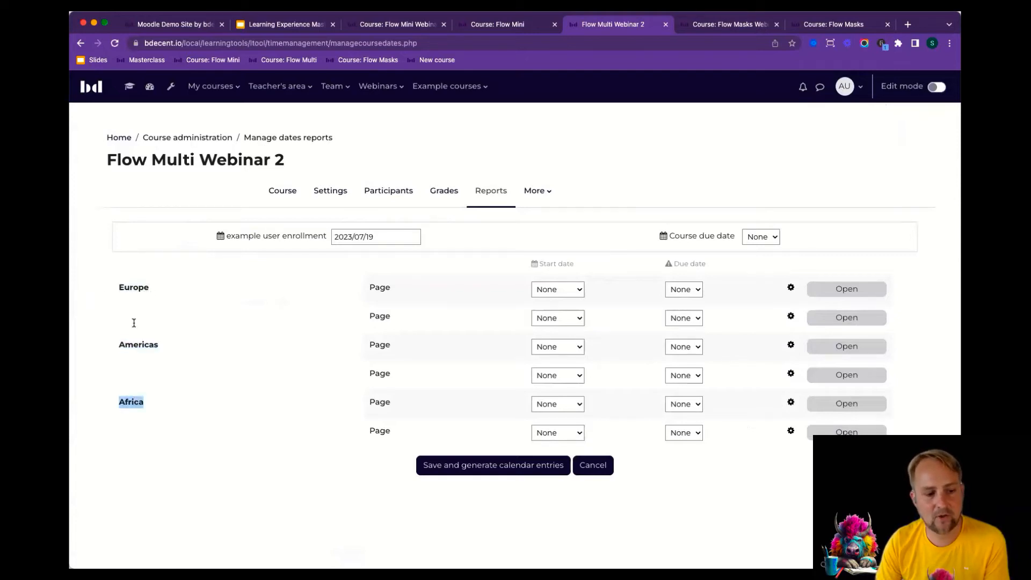
left_click(444, 361)
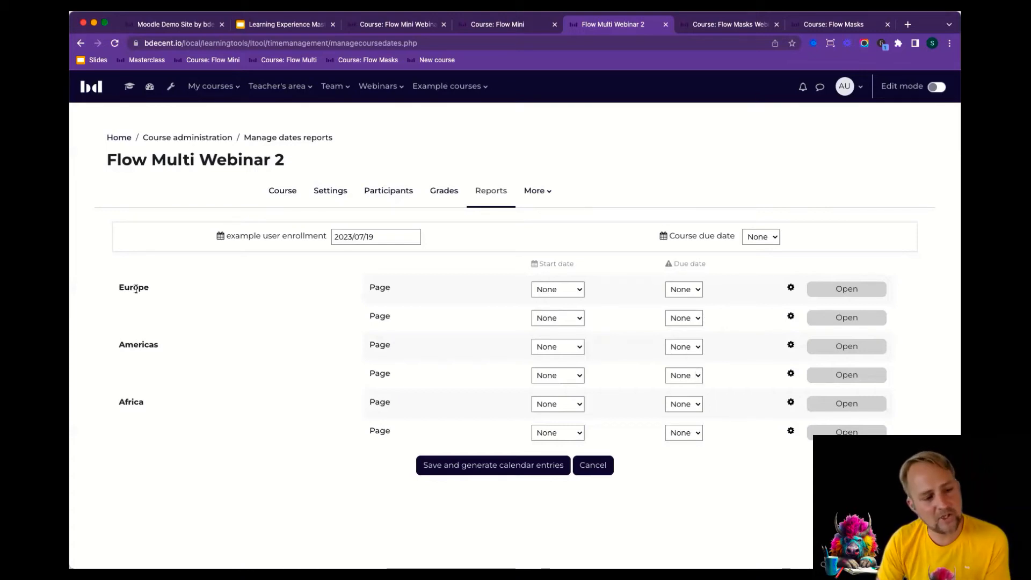
- Set the due date of both Europe pages to After 7 Days
left_click(695, 290)
left_click(682, 302)
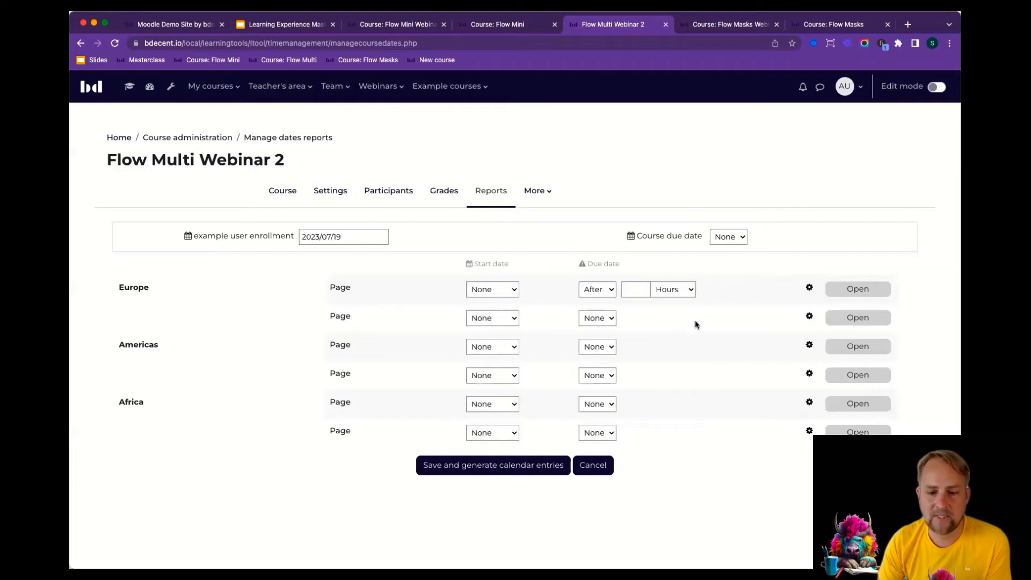
left_click(666, 290)
left_click(666, 301)
left_click(636, 290)
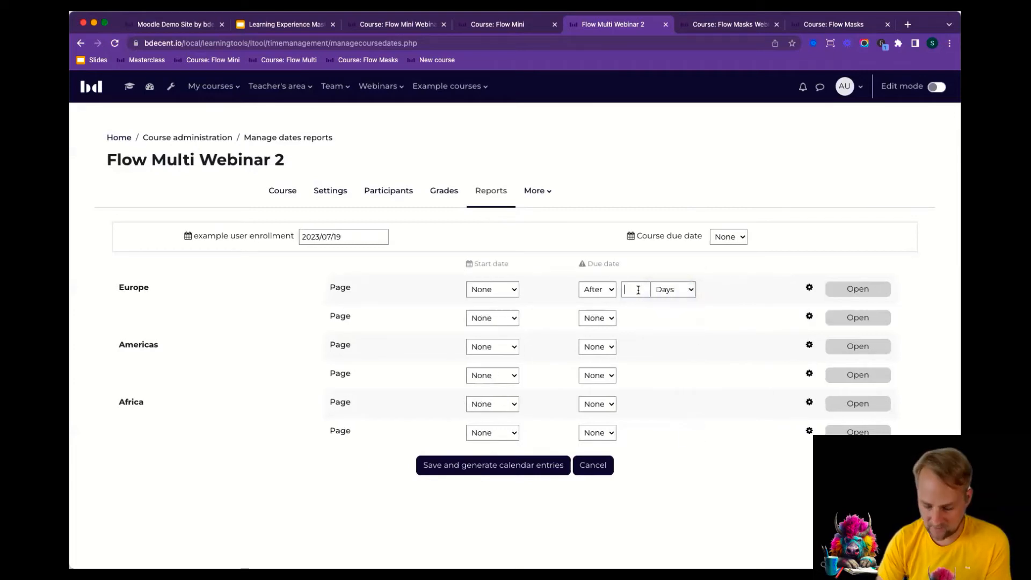
type("7")
left_click(609, 318)
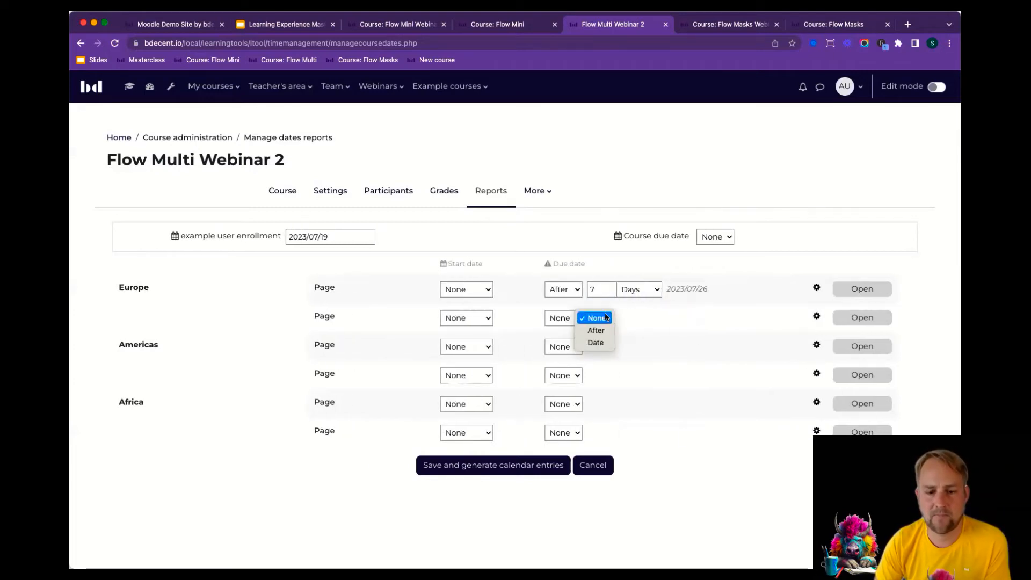
left_click(594, 329)
type("7")
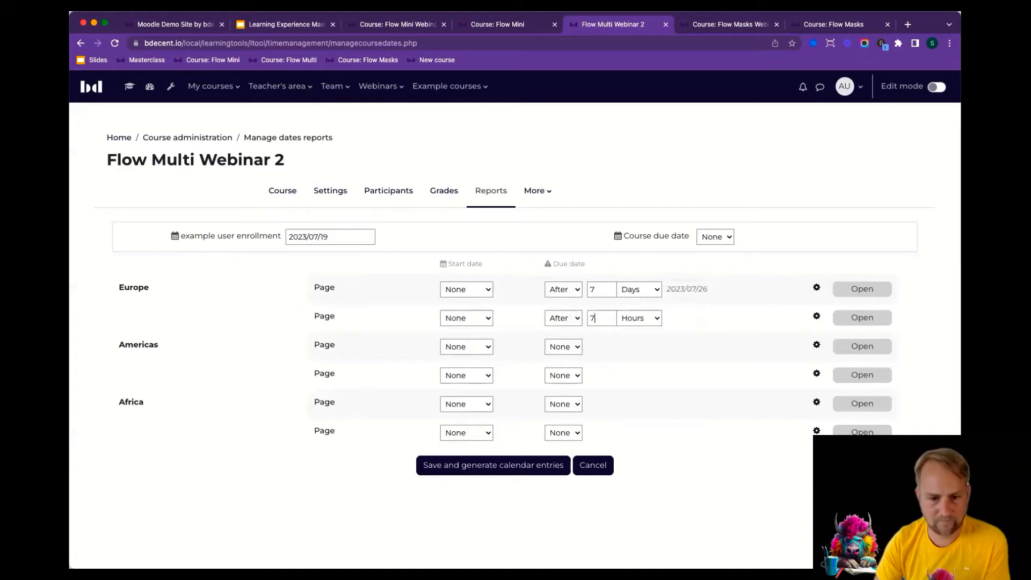
left_click(640, 321)
left_click(639, 329)
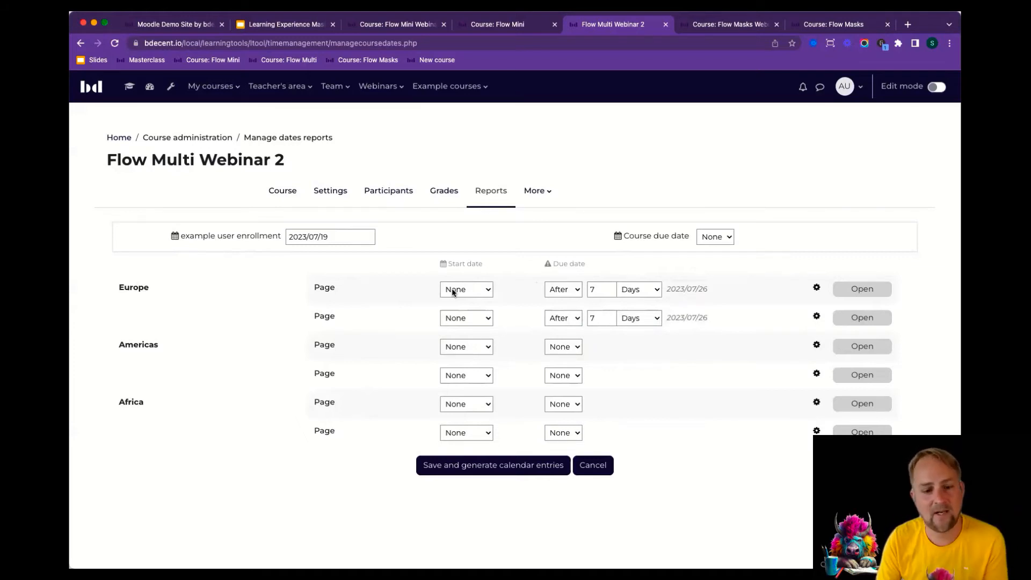
- Set the start date of both Europe pages to Upon enrollment
left_click(472, 293)
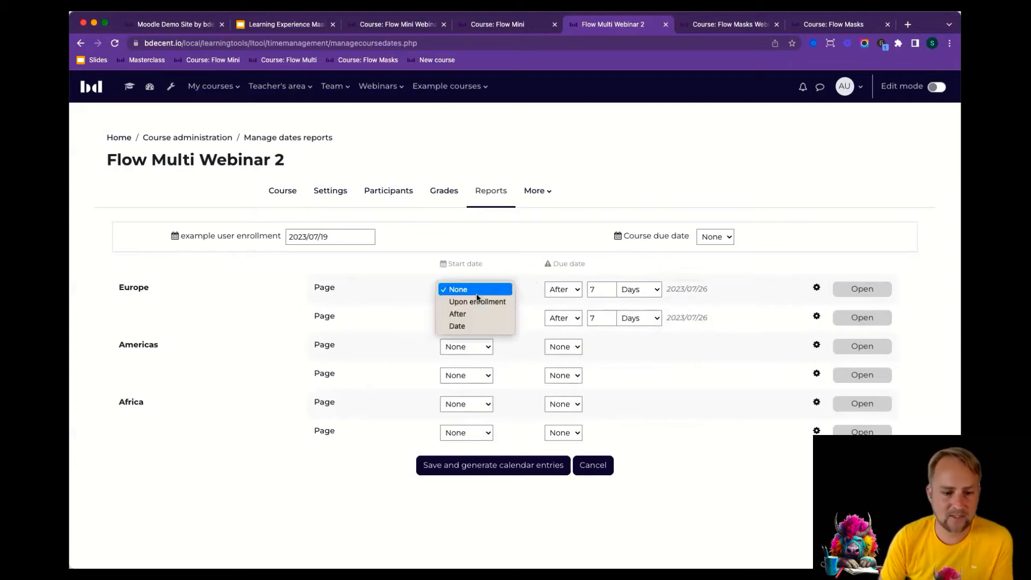
left_click(477, 303)
left_click(445, 317)
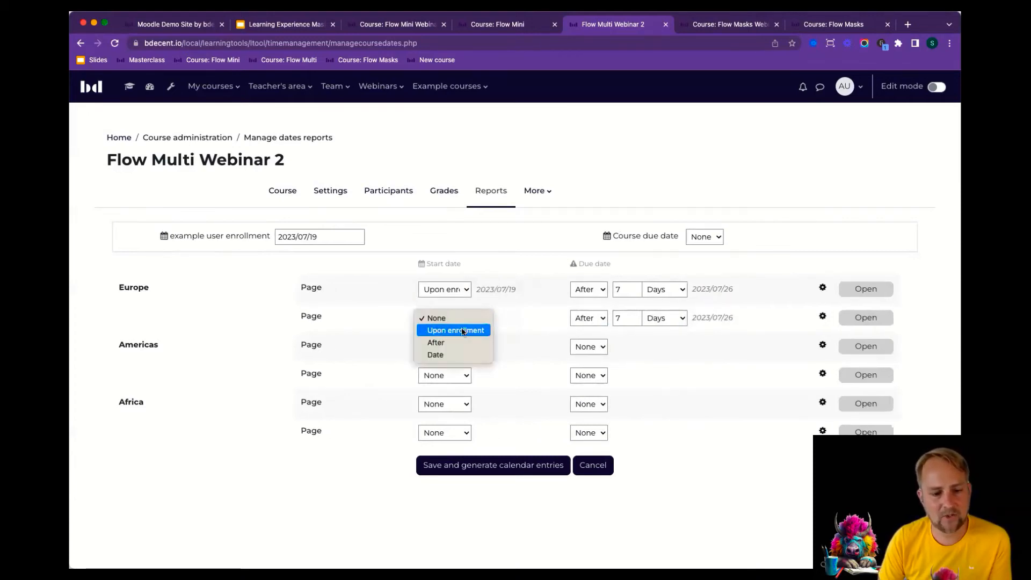
left_click(463, 330)
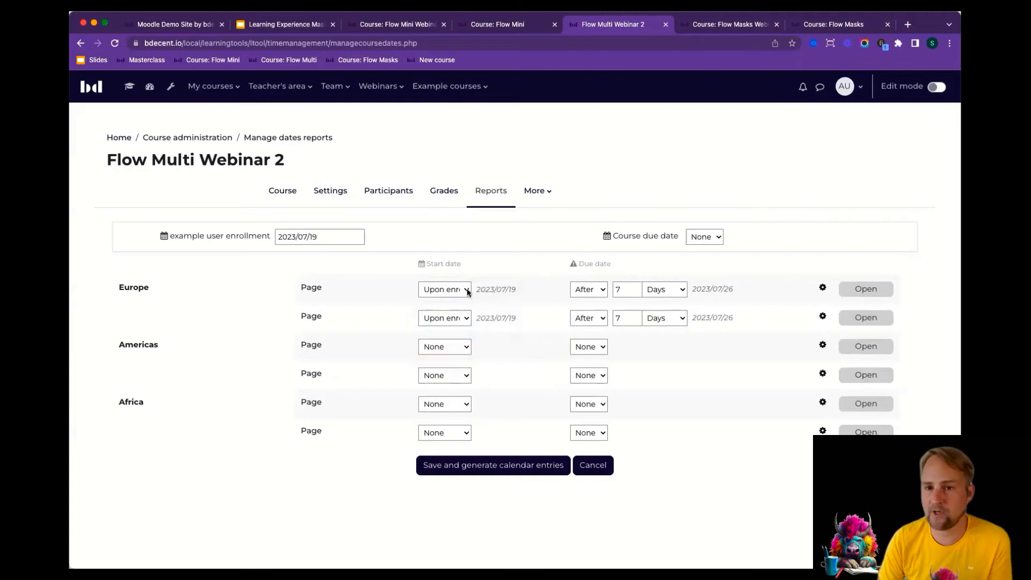
- Set the start date of both Americas pages to After 7 Days
double_click(138, 346)
left_click(290, 348)
left_click(449, 347)
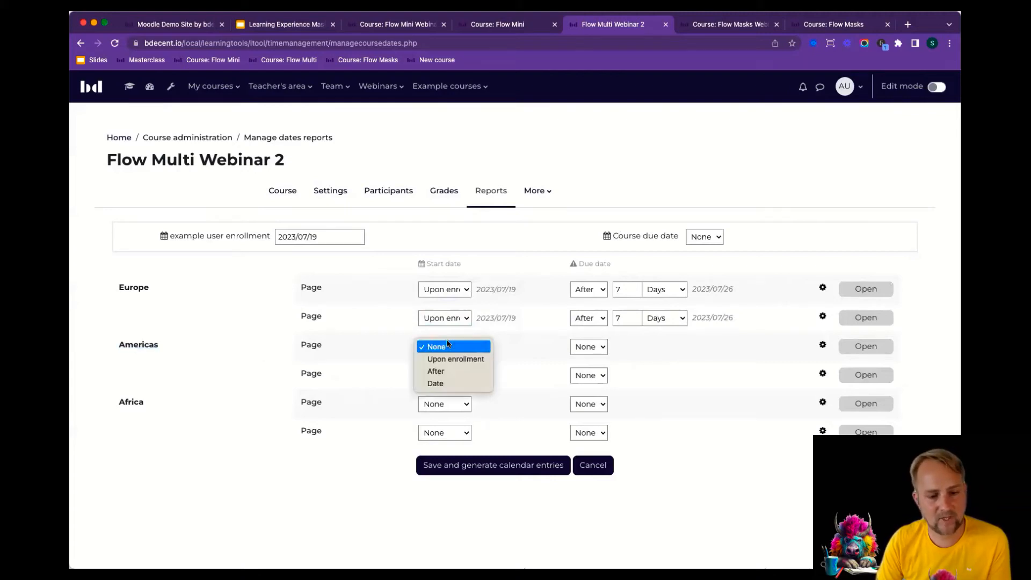
left_click(449, 371)
left_click(447, 376)
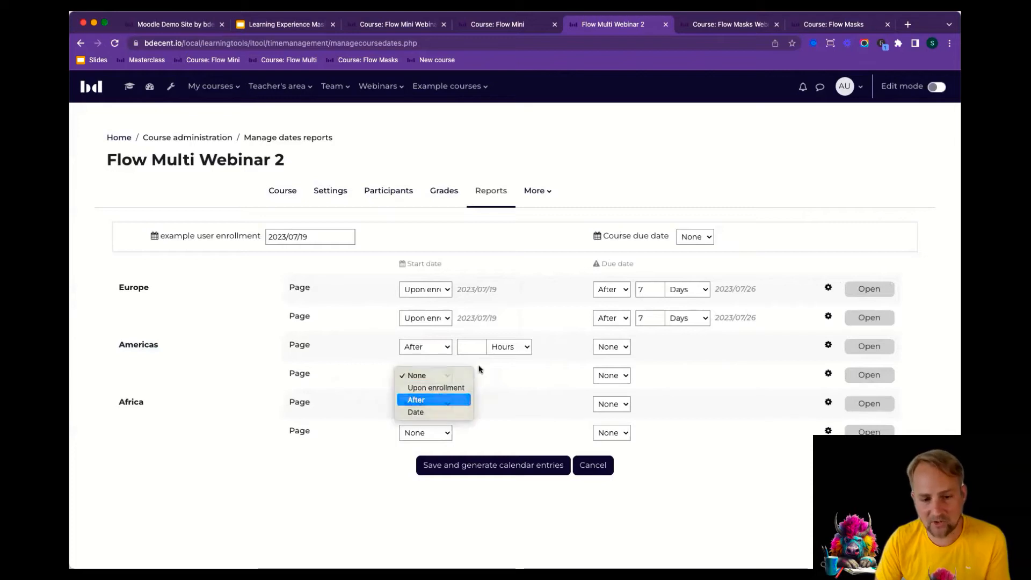
left_click(416, 400)
left_click(507, 346)
left_click(503, 359)
left_click(509, 375)
left_click(513, 384)
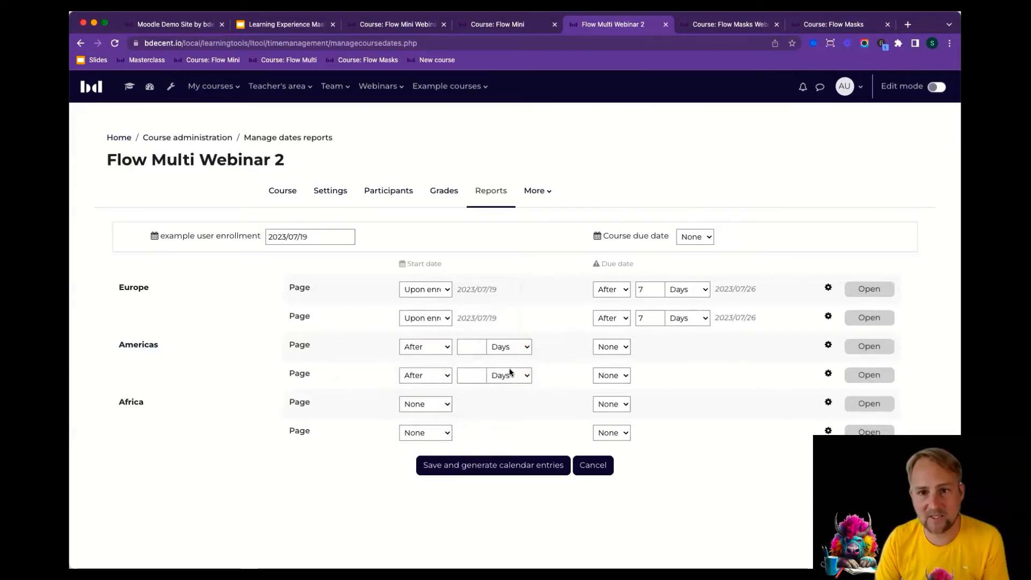
type("7")
left_click(473, 375)
type("7")
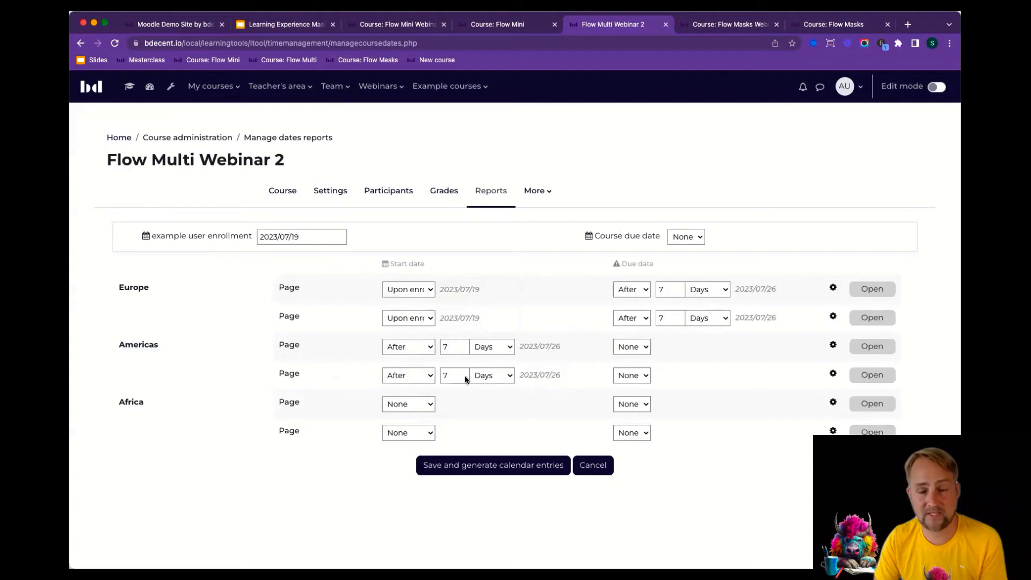
- Set the due date of both Americas pages to After 14 Days
left_click(623, 347)
left_click(628, 363)
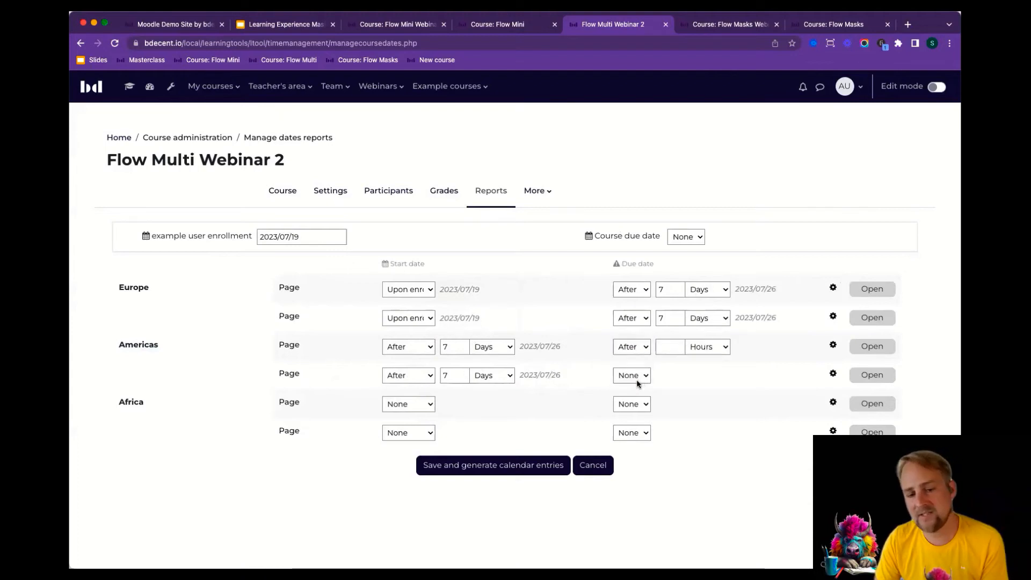
left_click(632, 375)
left_click(629, 388)
left_click(714, 347)
left_click(704, 359)
left_click(710, 375)
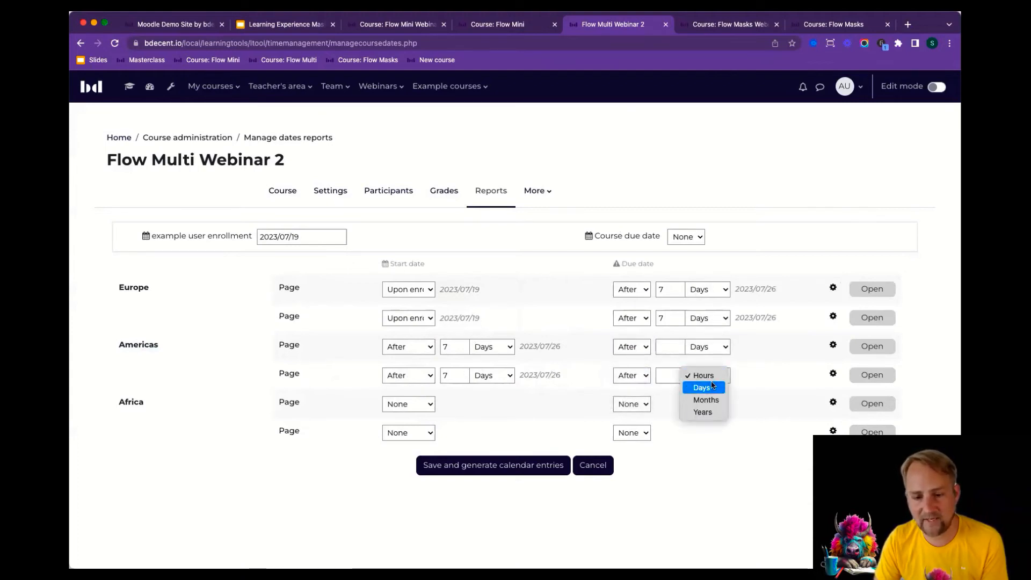
left_click(703, 387)
left_click(678, 348)
type("14")
left_click(670, 376)
type("14")
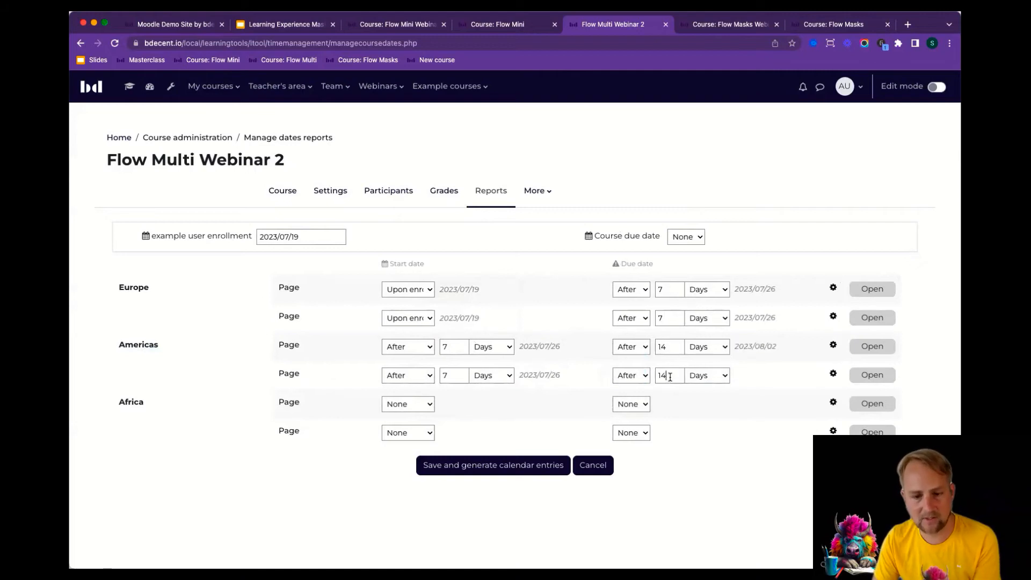
- Set the start date type of both Africa pages to After, with Days as the unit
left_click(421, 405)
left_click(418, 429)
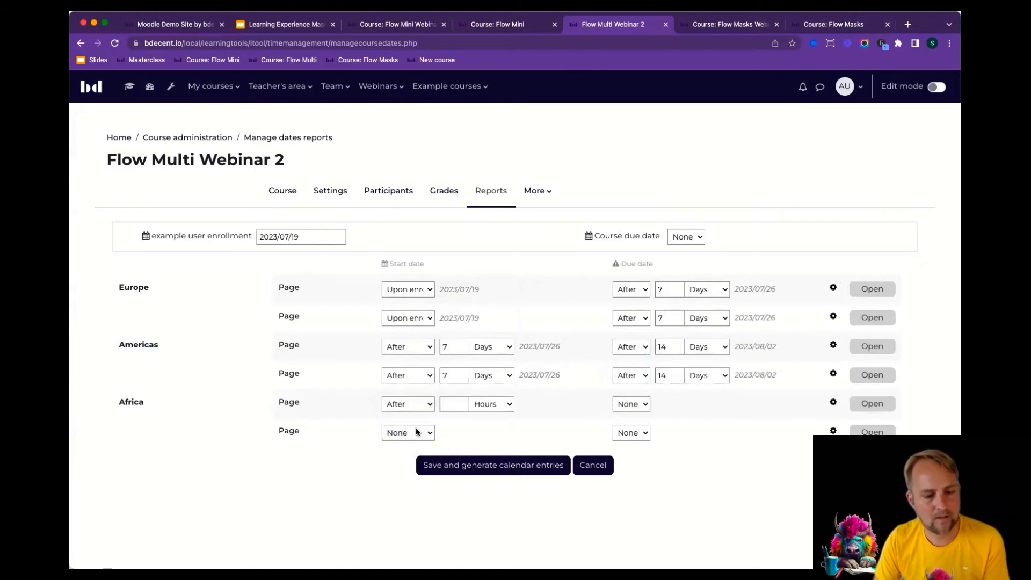
left_click(417, 432)
left_click(410, 457)
left_click(492, 403)
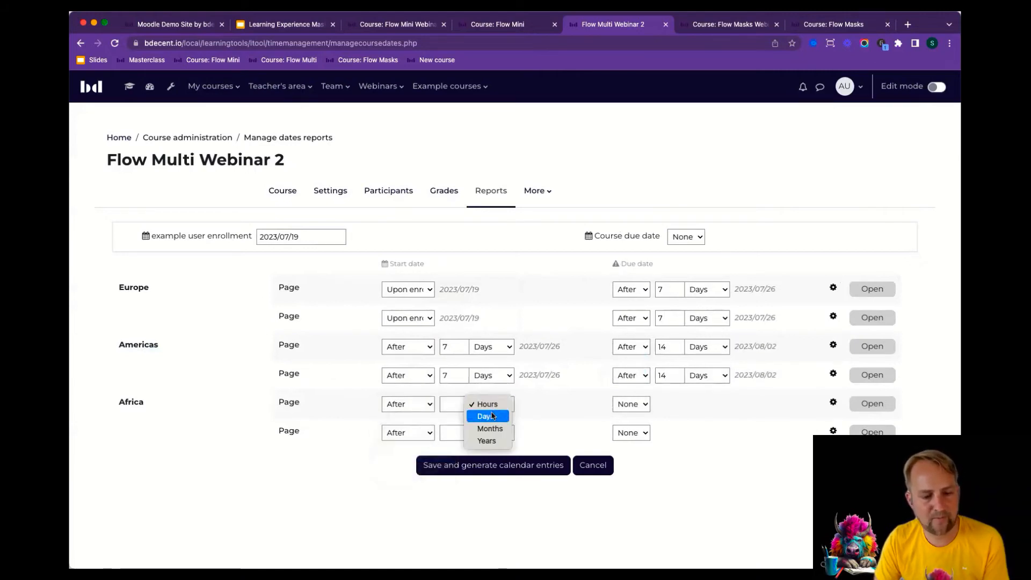
left_click(491, 415)
left_click(491, 433)
left_click(488, 445)
- Set the due date type of both Africa pages to After, with Days as the unit
left_click(629, 403)
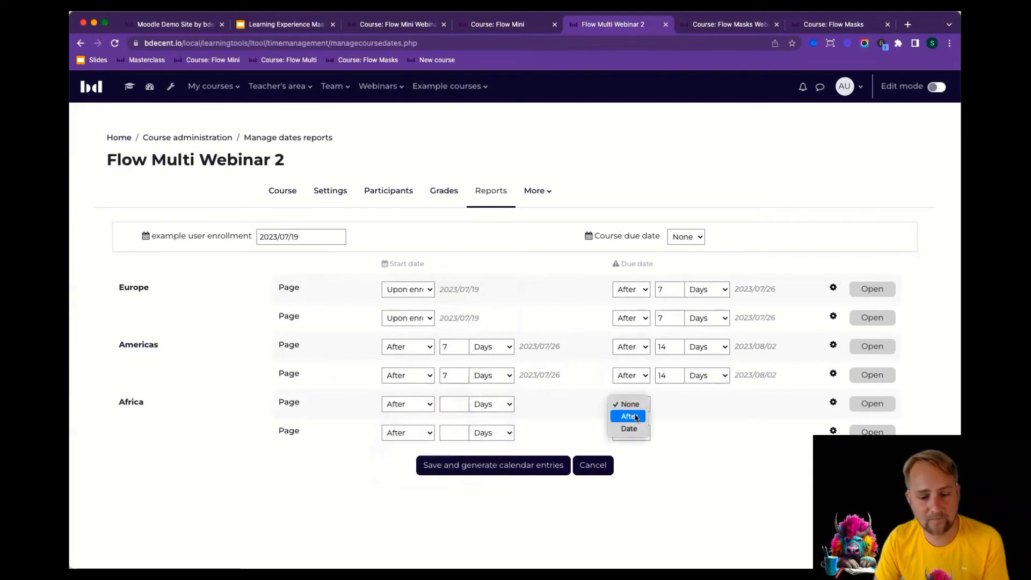
left_click(633, 417)
left_click(630, 433)
left_click(631, 445)
left_click(706, 403)
left_click(703, 416)
left_click(704, 432)
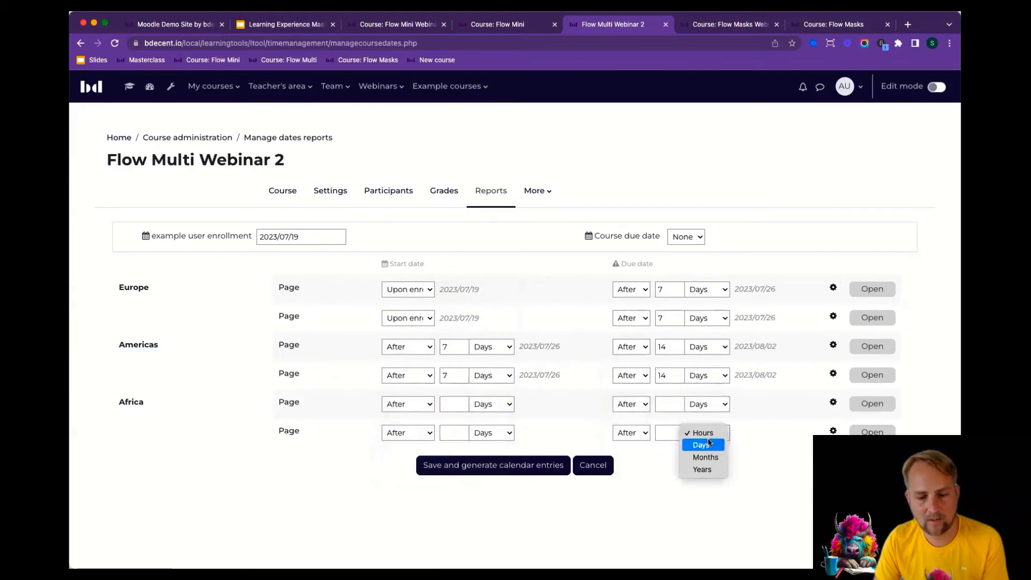
left_click(703, 444)
- Enter 14 as the start offset and 21 as the due offset for both Africa pages
left_click(449, 404)
type("14")
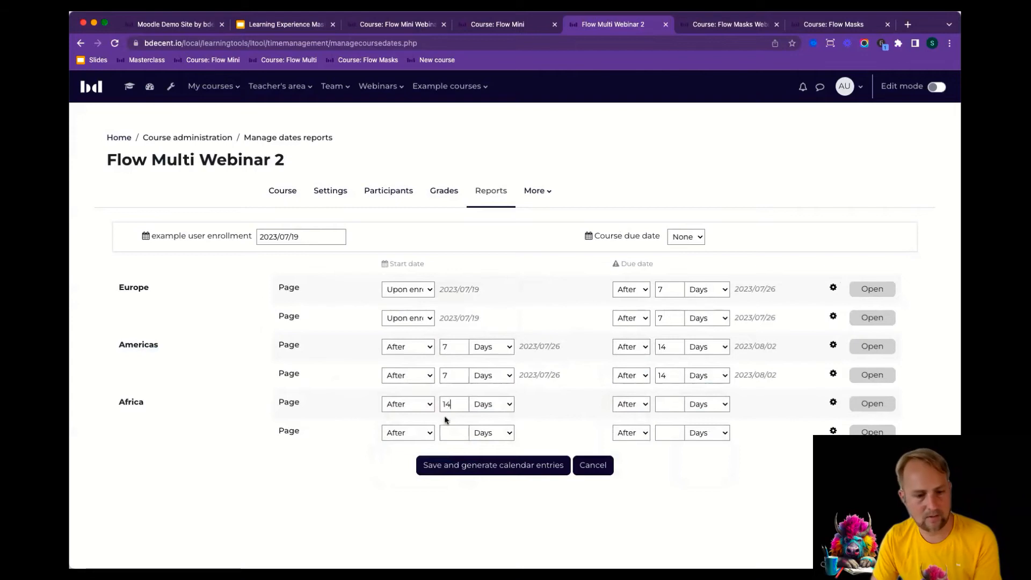
left_click(666, 404)
type("21")
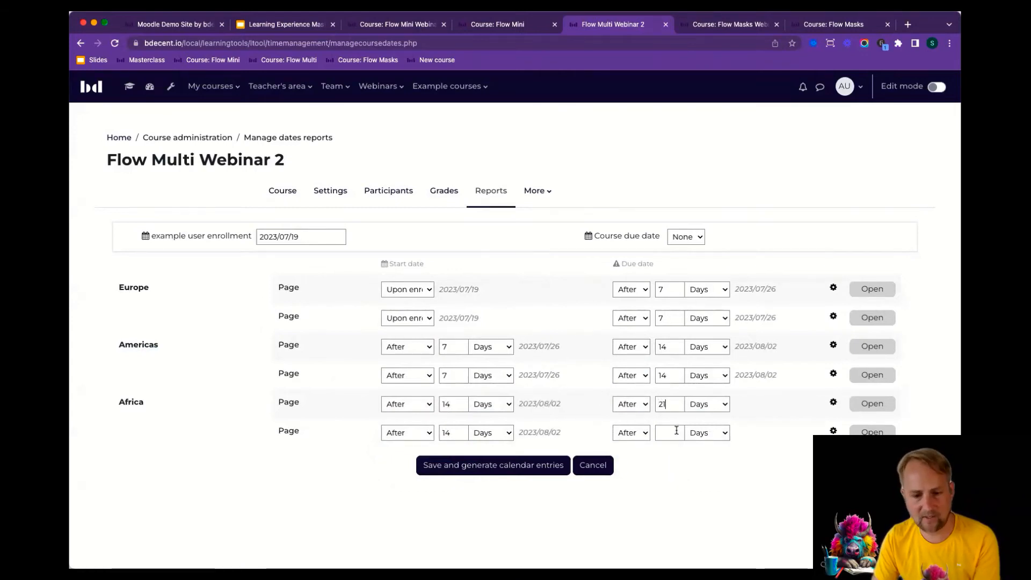
- Set the course due date to After 28 Days, and save the dates while generating calendar entries
left_click(688, 239)
left_click(690, 248)
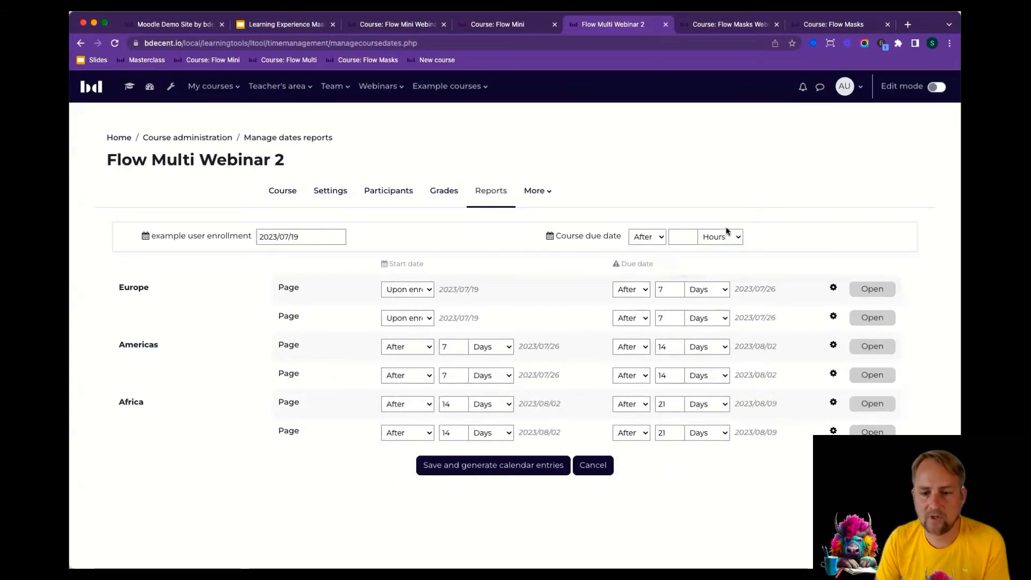
left_click(722, 237)
left_click(716, 246)
left_click(690, 241)
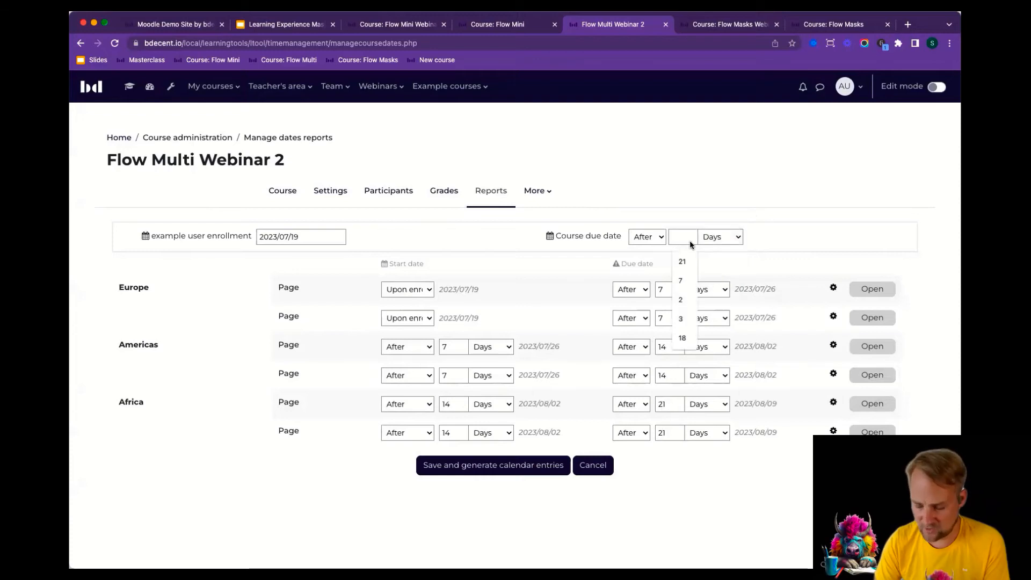
type("28")
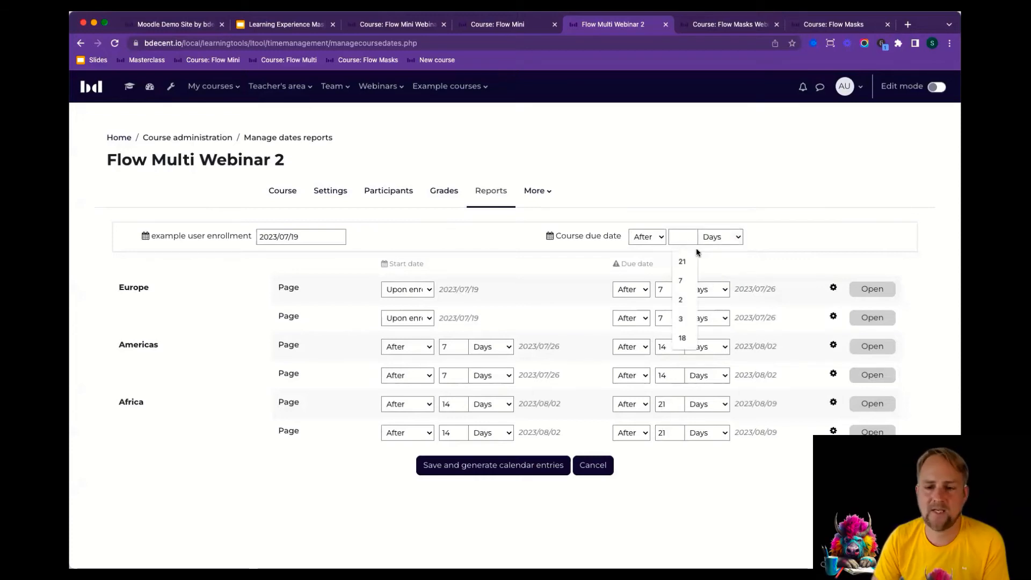
left_click(752, 185)
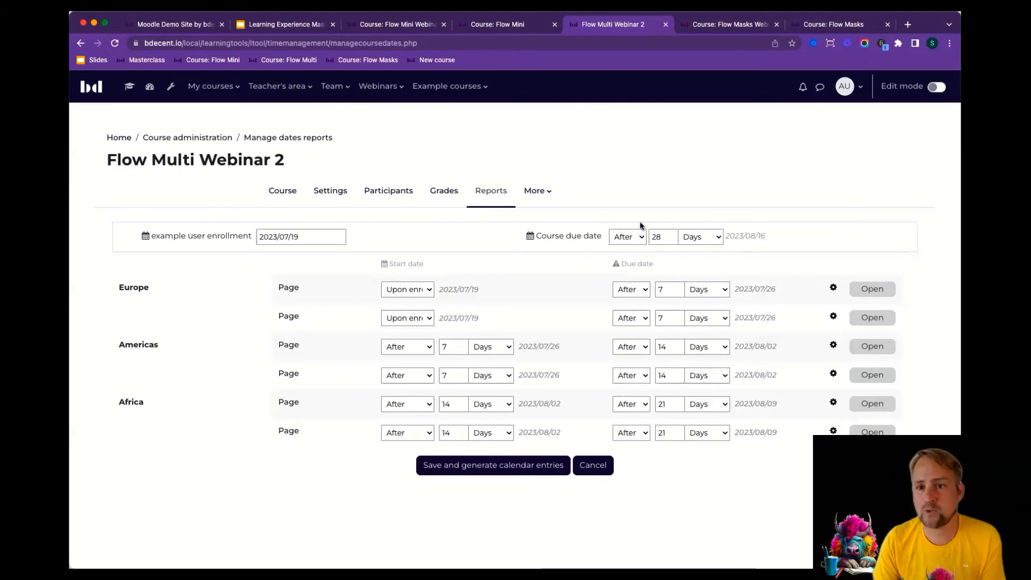
left_click(527, 468)
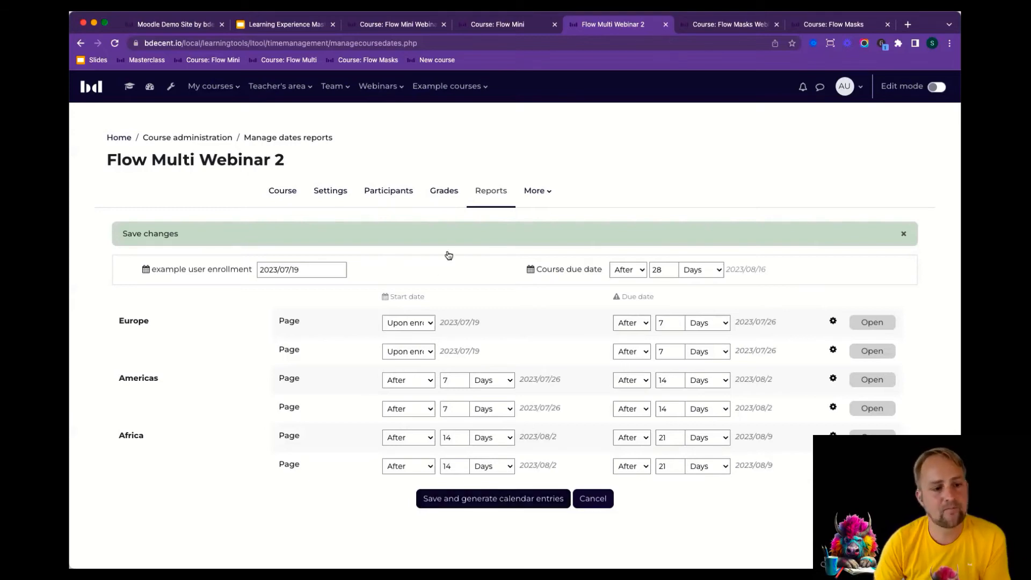
- Return to the course page, open its time management overview, and review Student 1's activity dates and completions
left_click(282, 195)
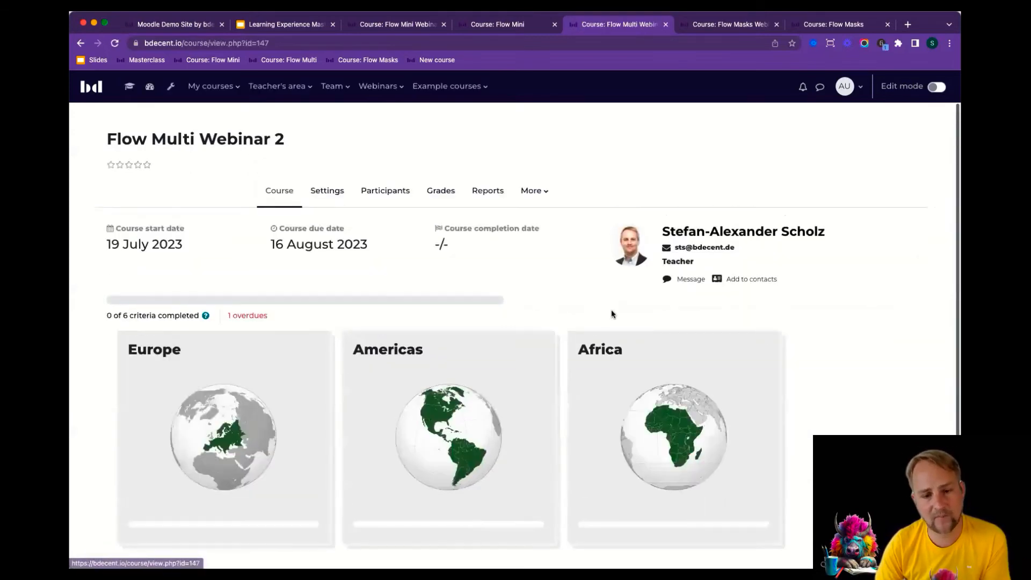
scroll(613, 314, "down", 1)
left_click(941, 519)
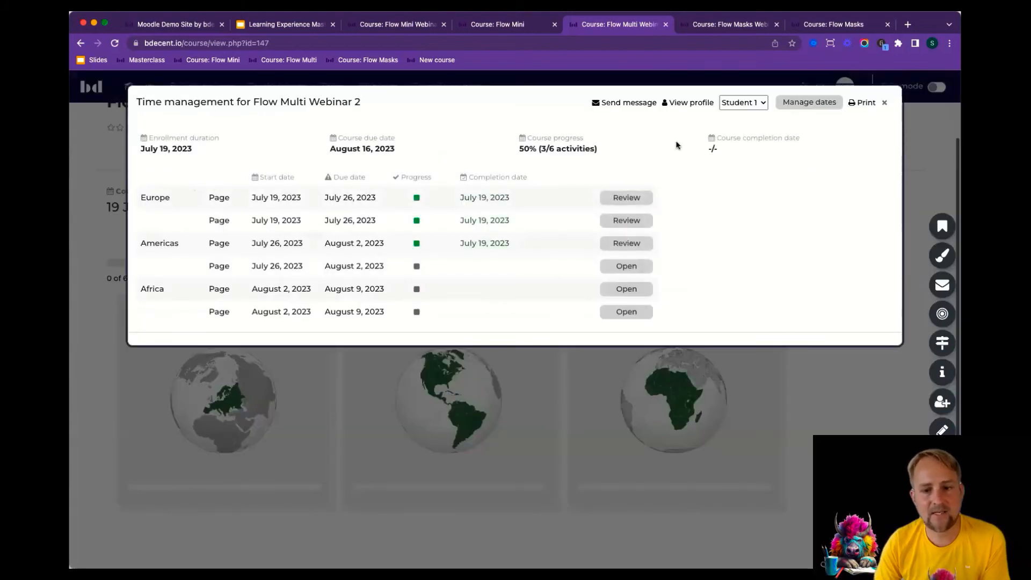
left_click(755, 105)
left_click(757, 106)
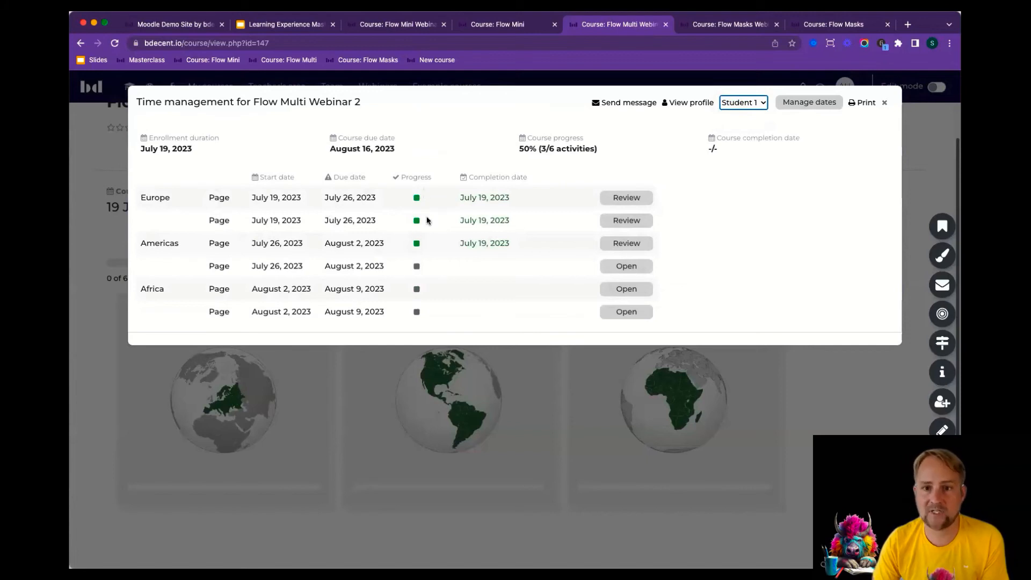
left_click(486, 197)
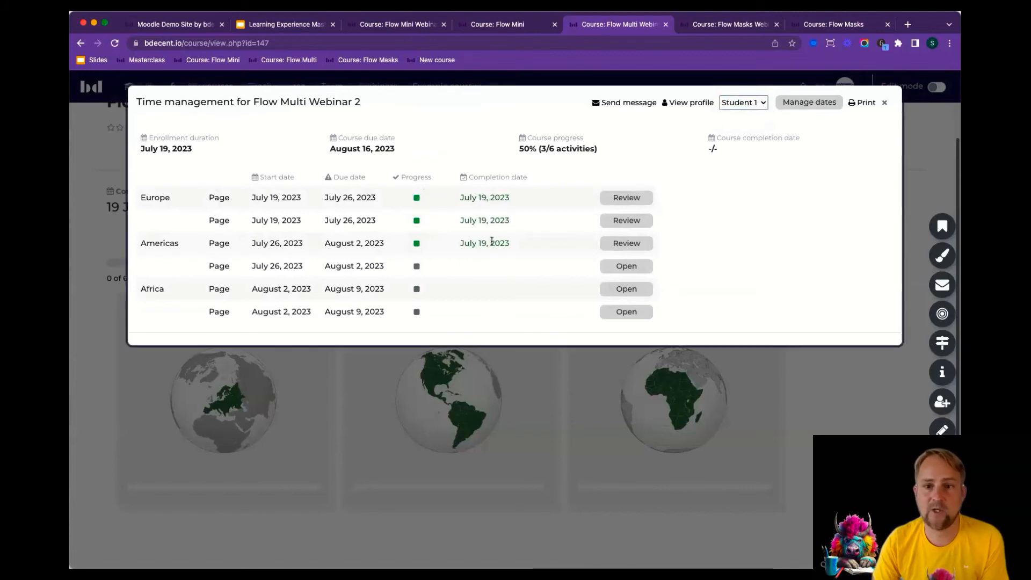
- Switch the time management overview to Student 2 and check the course progress and course due date
left_click(746, 105)
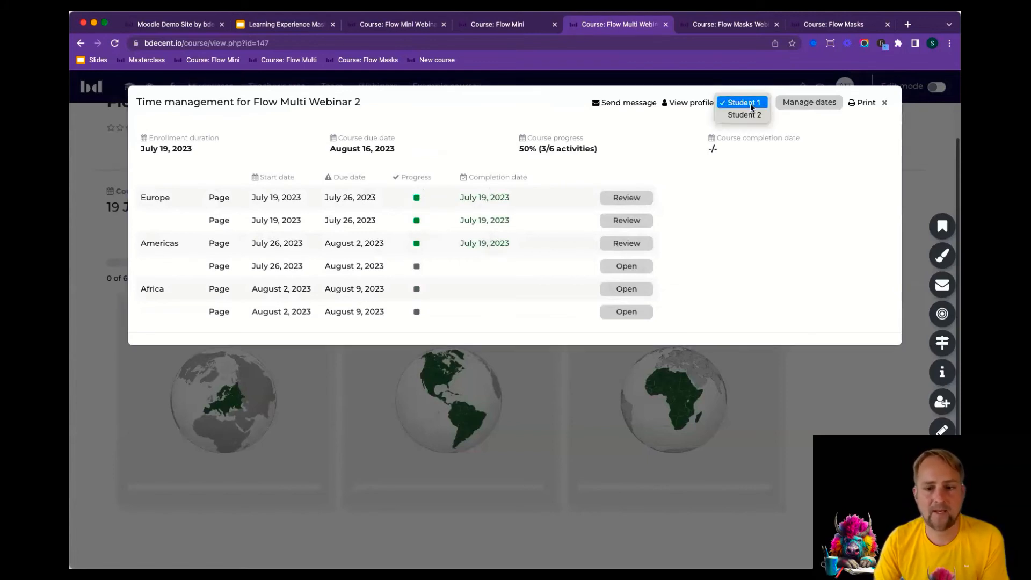
left_click(746, 115)
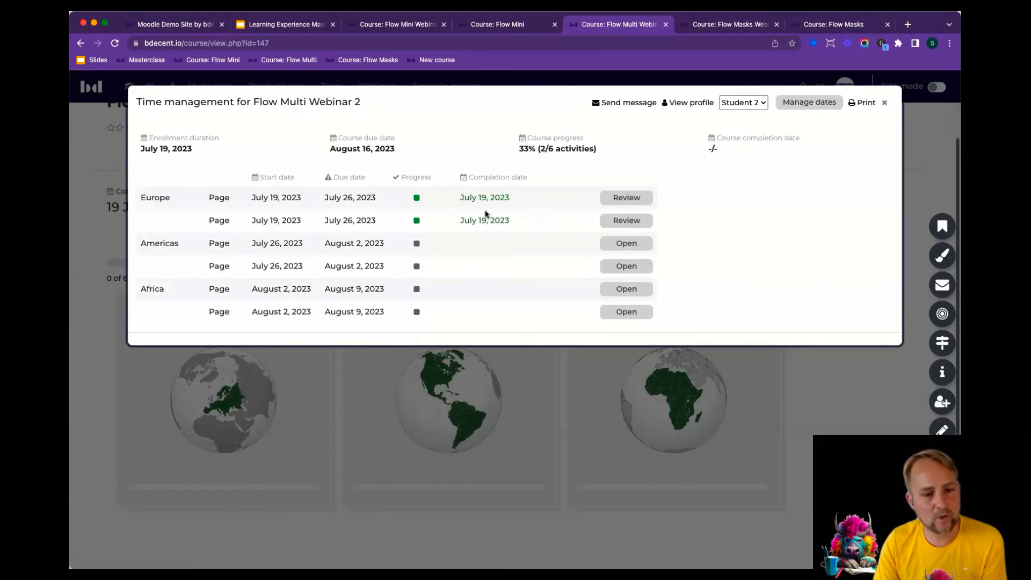
left_click_drag(519, 147, 603, 148)
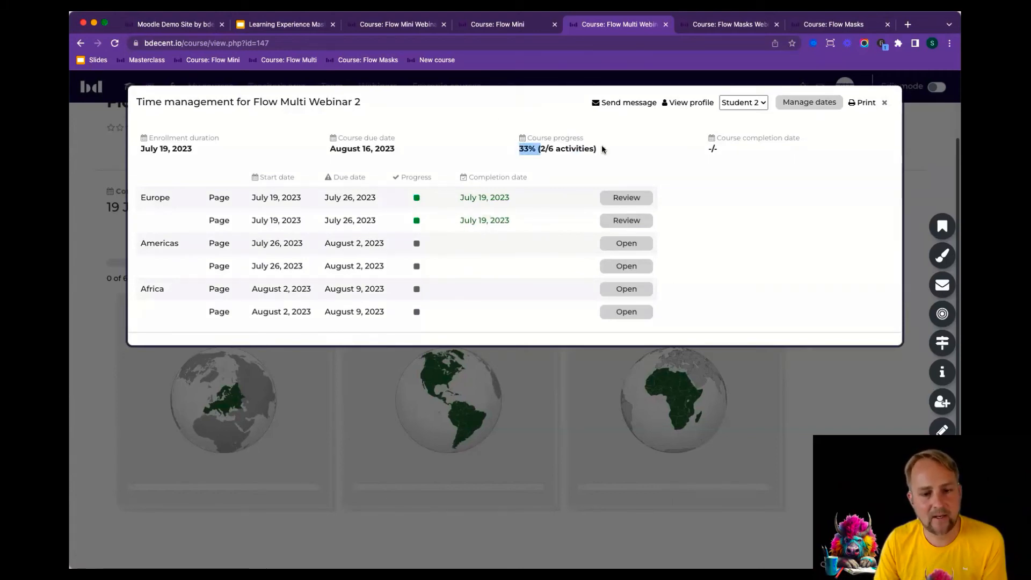
double_click(527, 150)
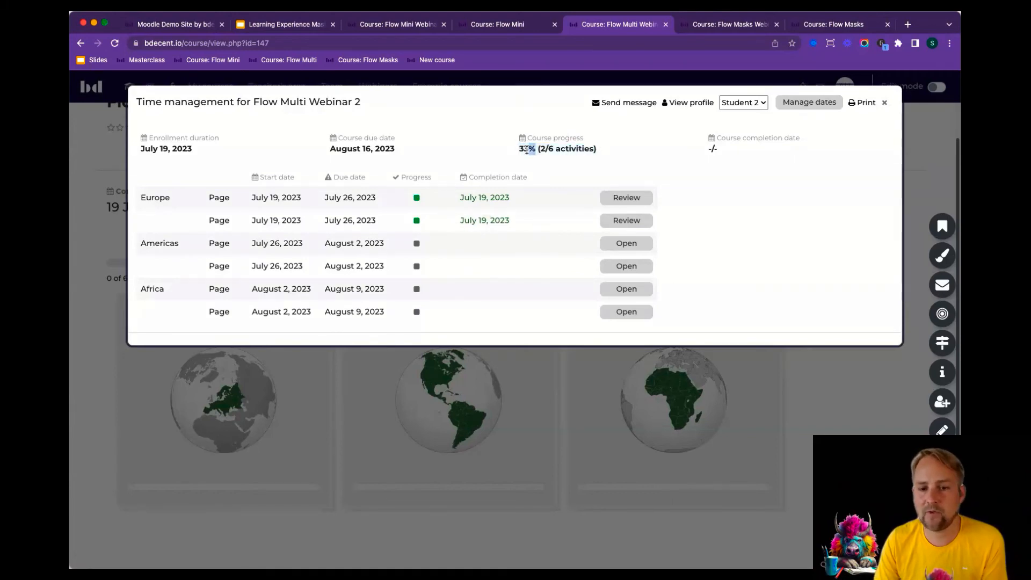
triple_click(368, 153)
left_click(370, 156)
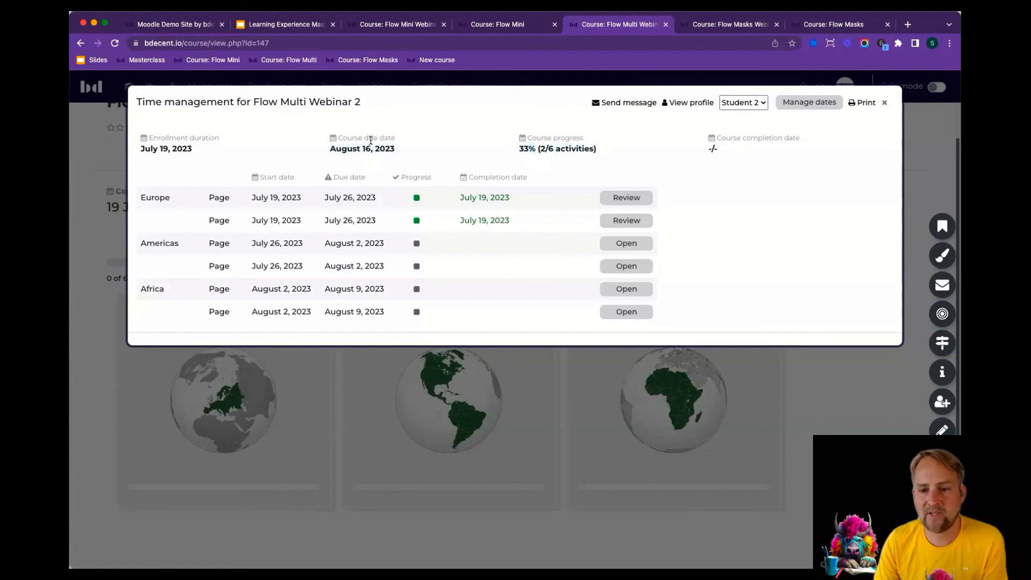
- Check Student 2's course completion date and activity completions, and close the time management overview
triple_click(720, 149)
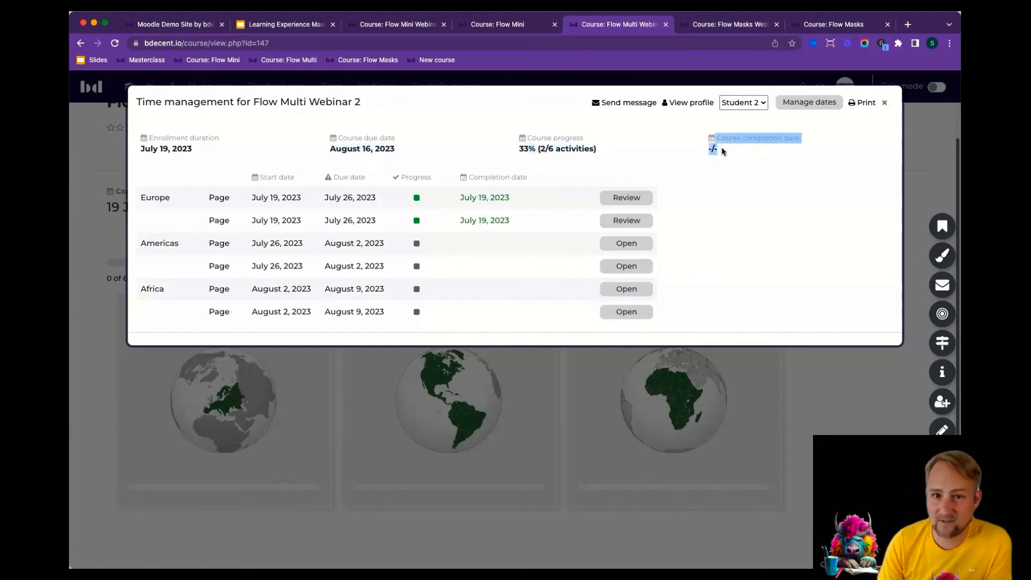
left_click(722, 152)
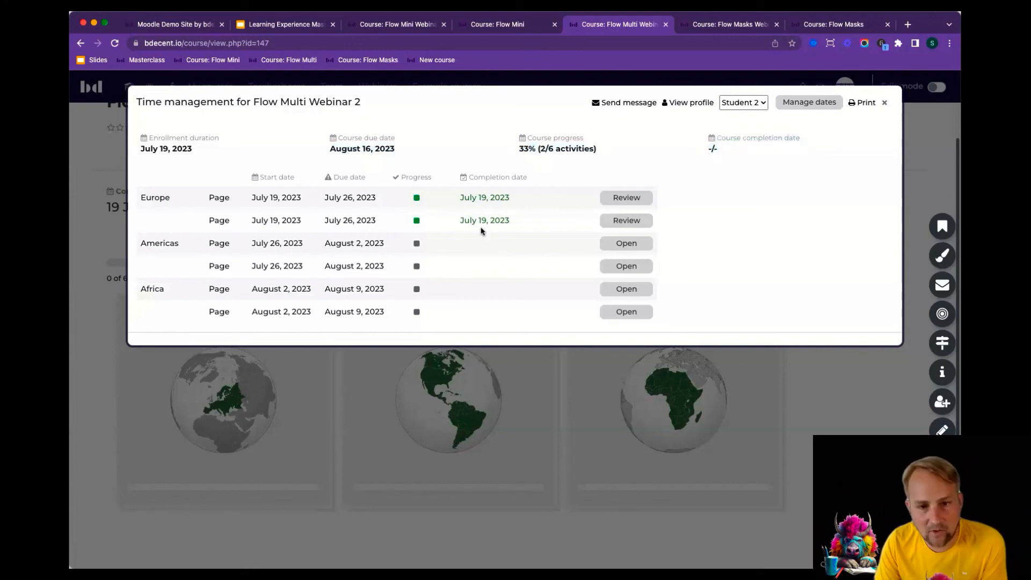
left_click(884, 102)
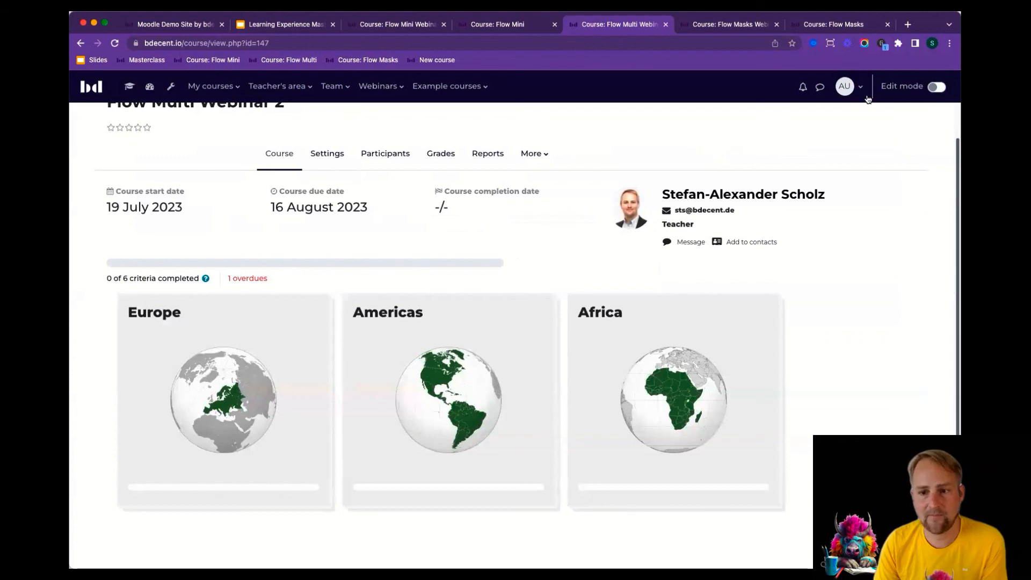
- Log in as Student 1 and reopen the Flow Multi Webinar 2 course page
left_click(849, 88)
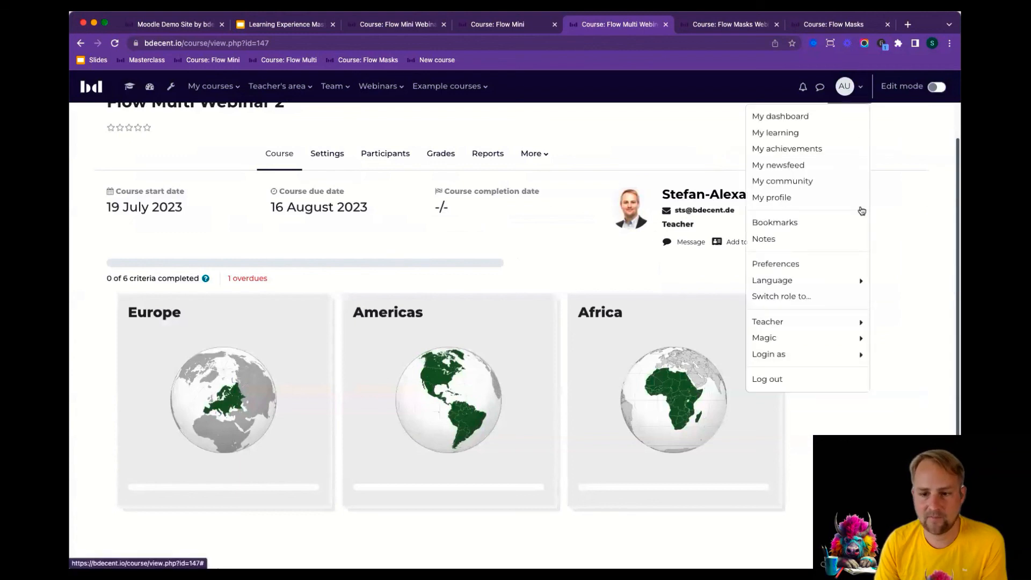
left_click(840, 352)
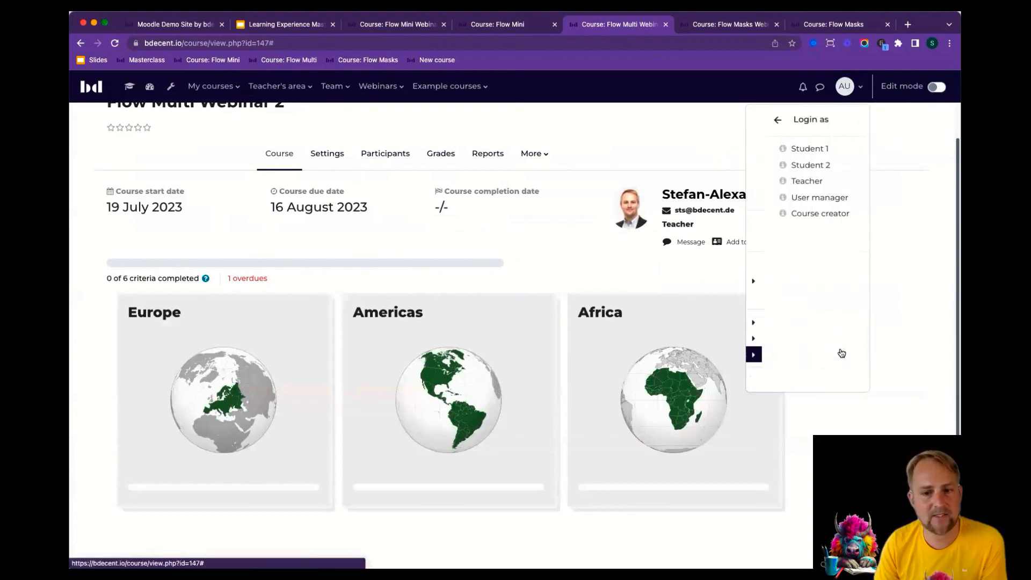
left_click(818, 155)
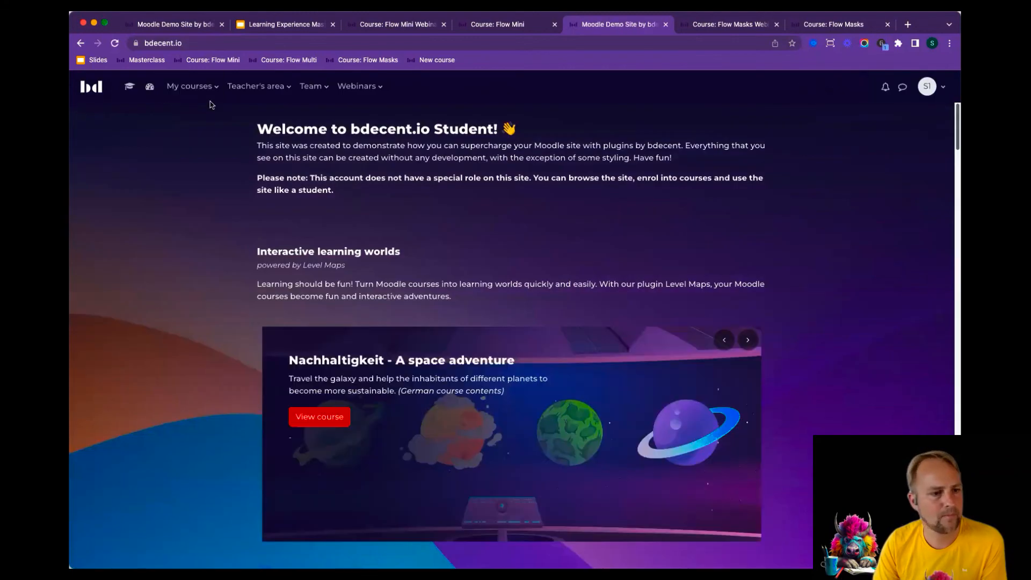
left_click(208, 95)
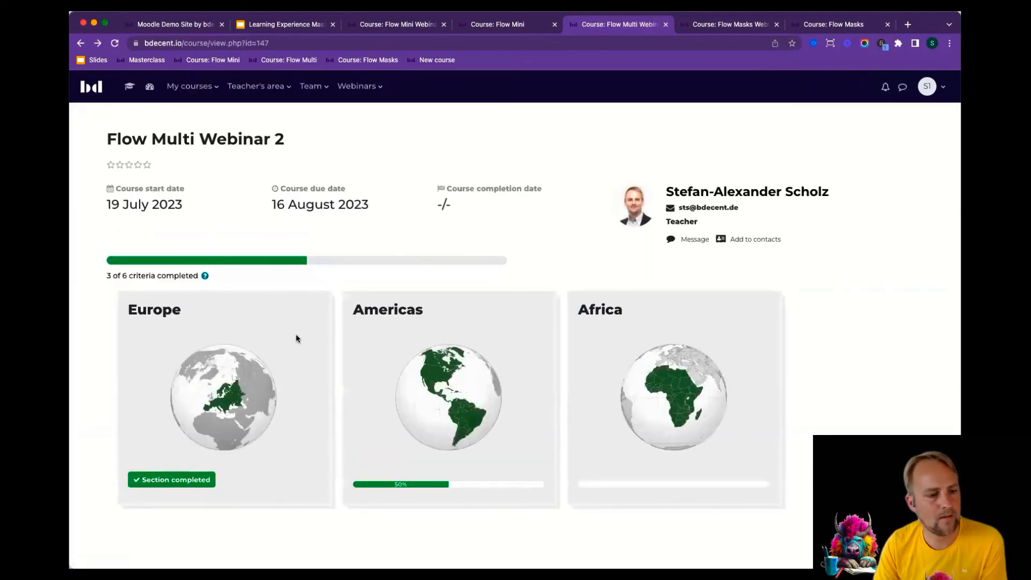
- Expand the Europe section and review its pages' completion dates together with the student's course dates and progress
left_click(301, 324)
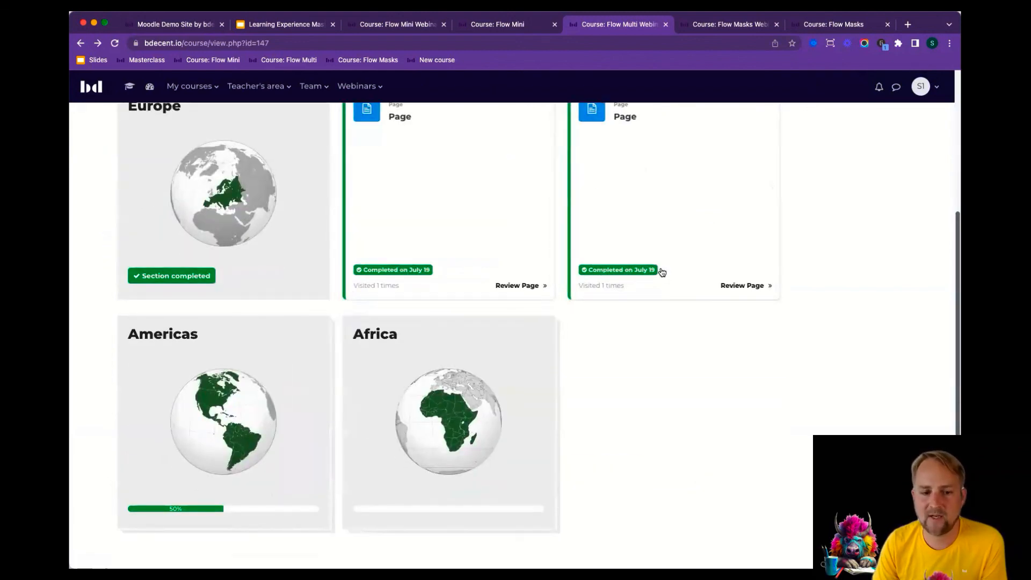
scroll(645, 279, "up", 4)
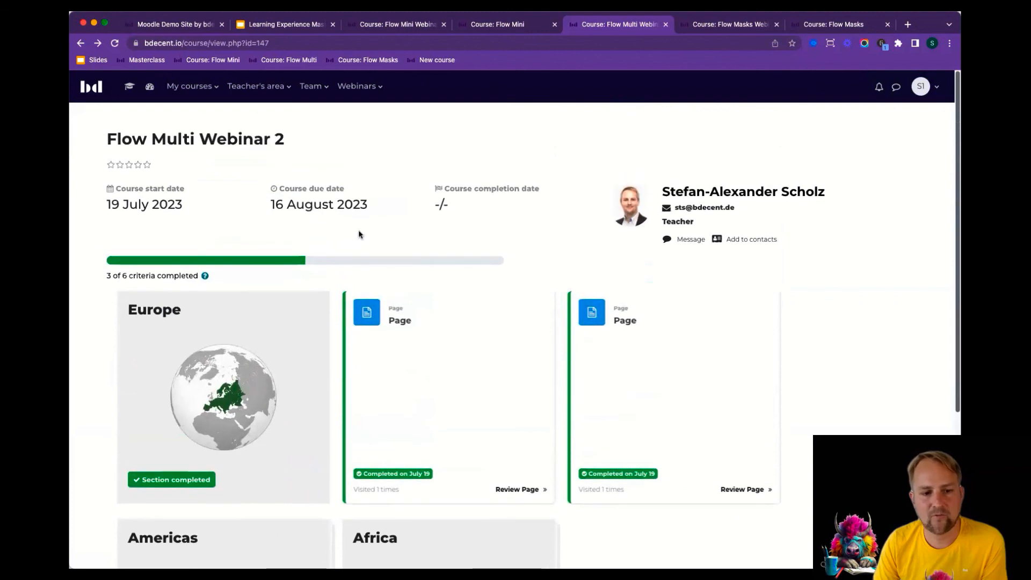
scroll(550, 294, "down", 1)
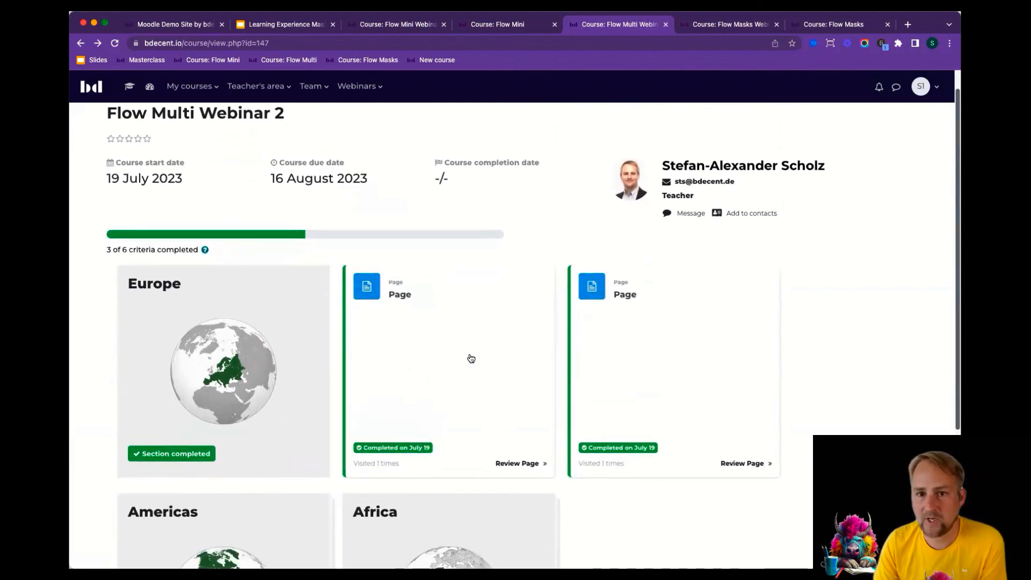
- Expand the Americas section and compare the completion and due-date badges on its two pages
scroll(285, 376, "down", 3)
left_click(286, 375)
scroll(511, 361, "down", 5)
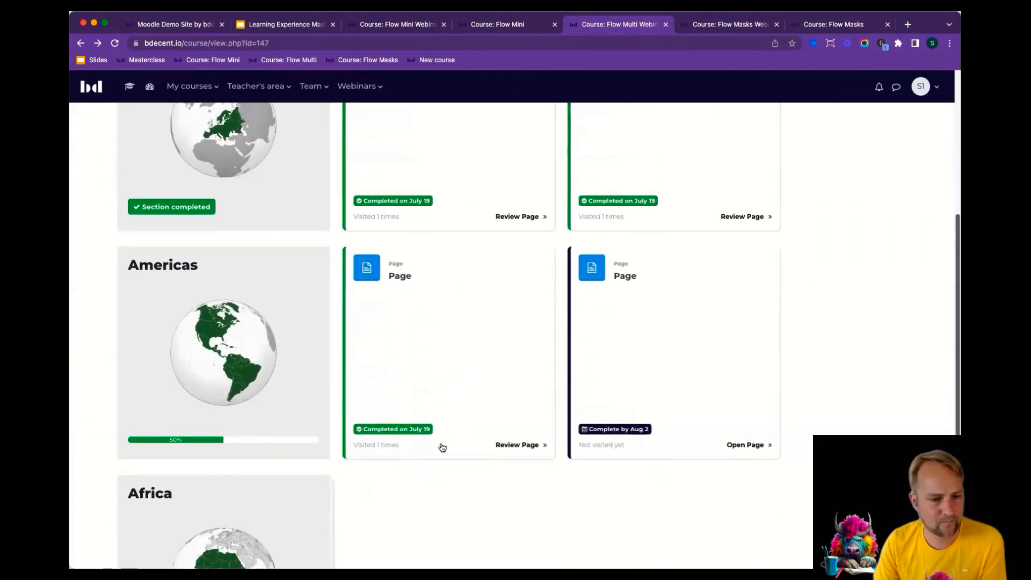
scroll(441, 446, "down", 1)
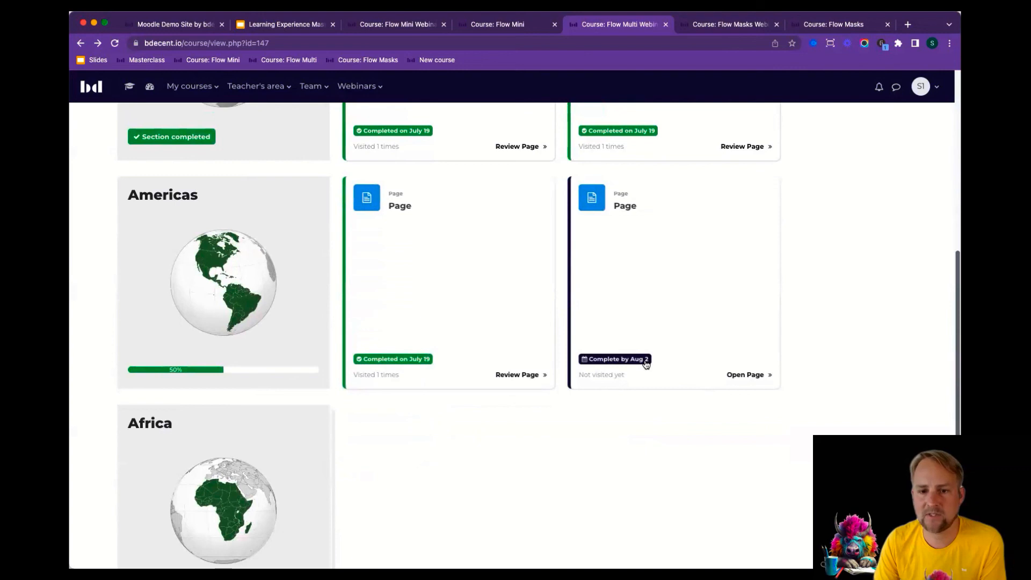
scroll(645, 366, "up", 4)
scroll(645, 364, "down", 2)
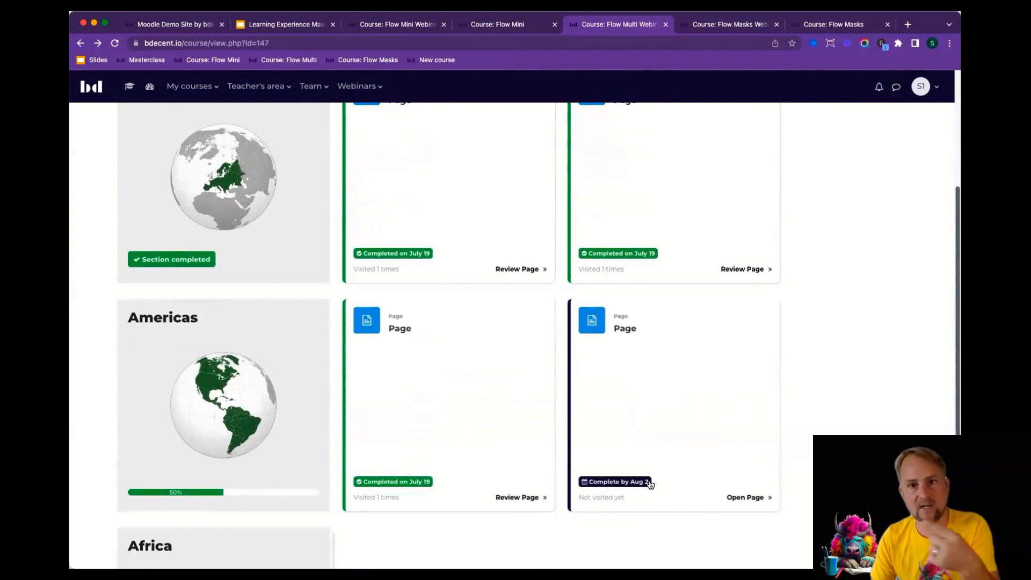
scroll(647, 478, "down", 3)
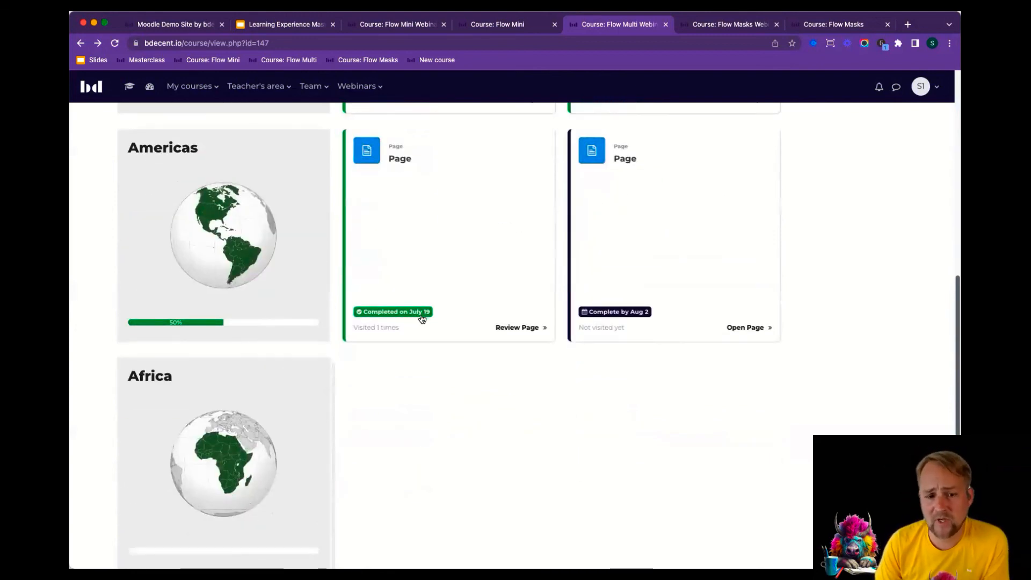
- Expand the Africa section, check the due dates on its two pages, and return to the course overview
left_click(316, 368)
scroll(600, 355, "down", 8)
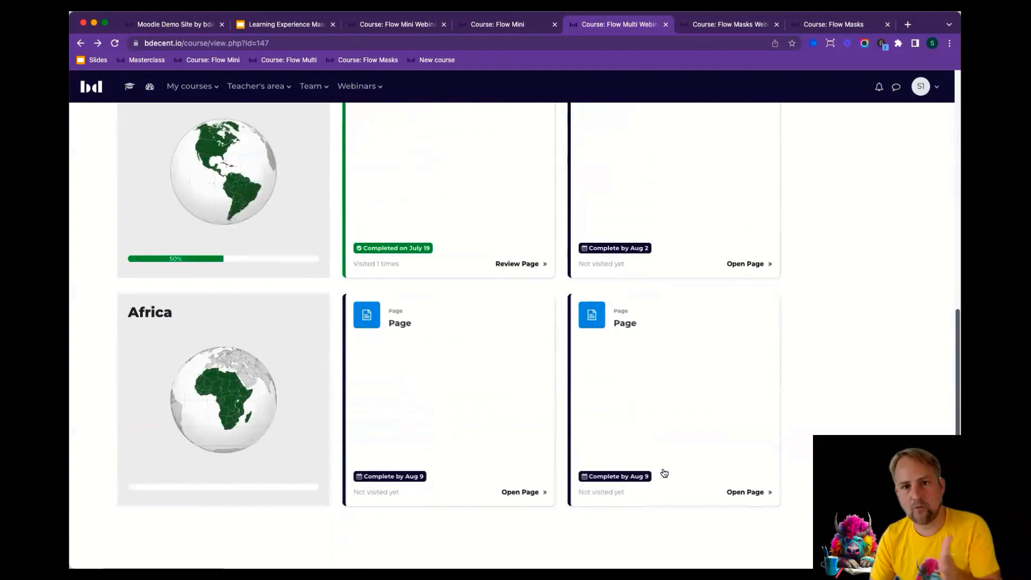
scroll(664, 472, "up", 10)
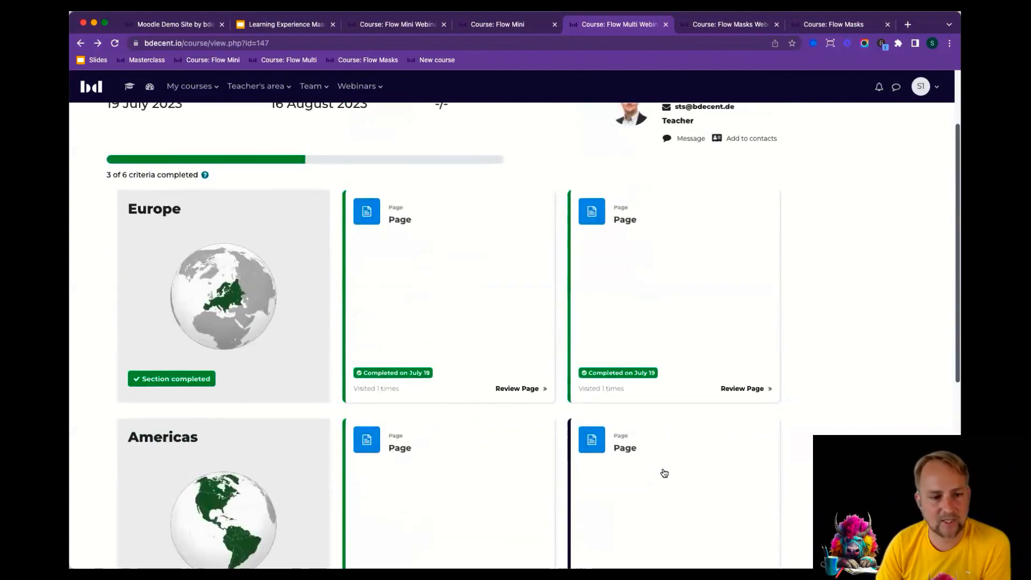